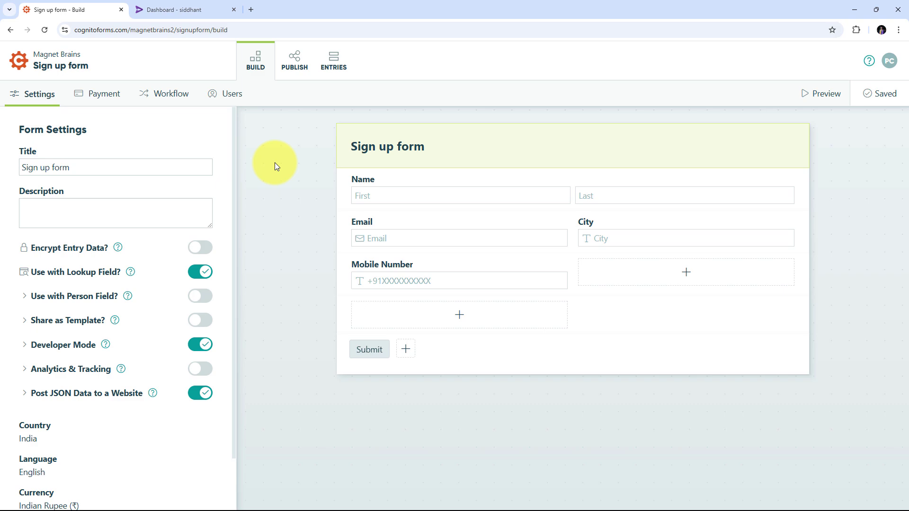
Compare the Cognito Forms sign-up form's fields with the Rigi dashboard's earnings overview
click(183, 9)
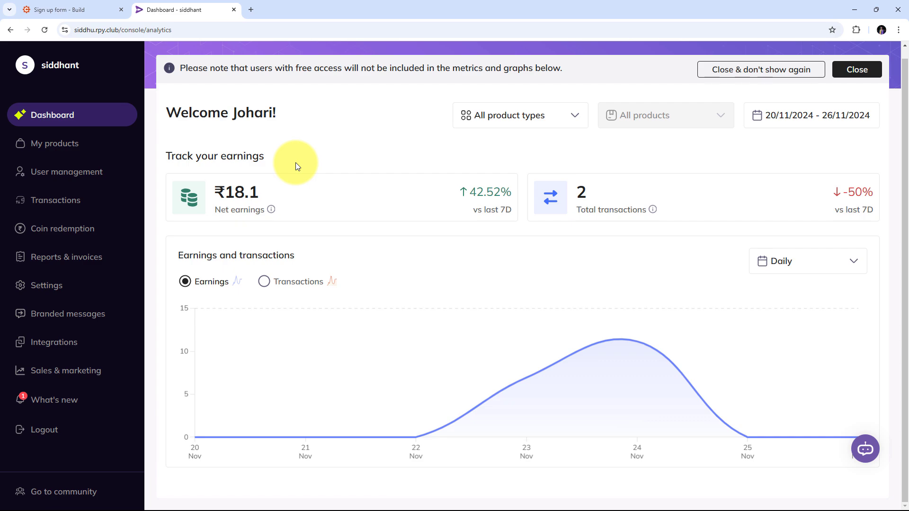
click(85, 8)
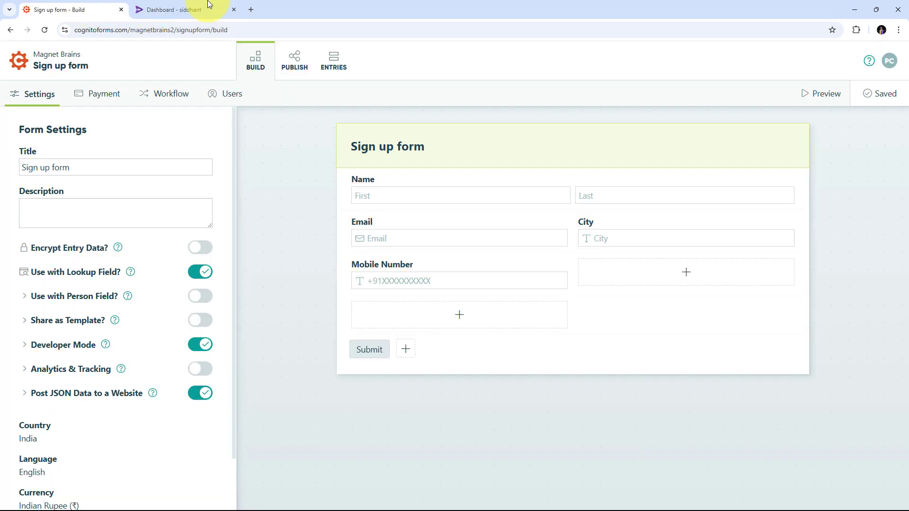
click(192, 10)
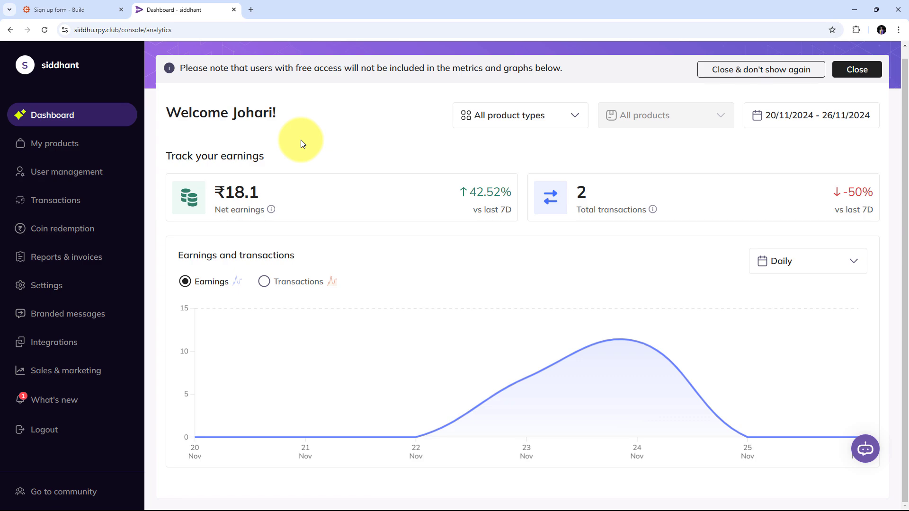
click(96, 12)
click(173, 9)
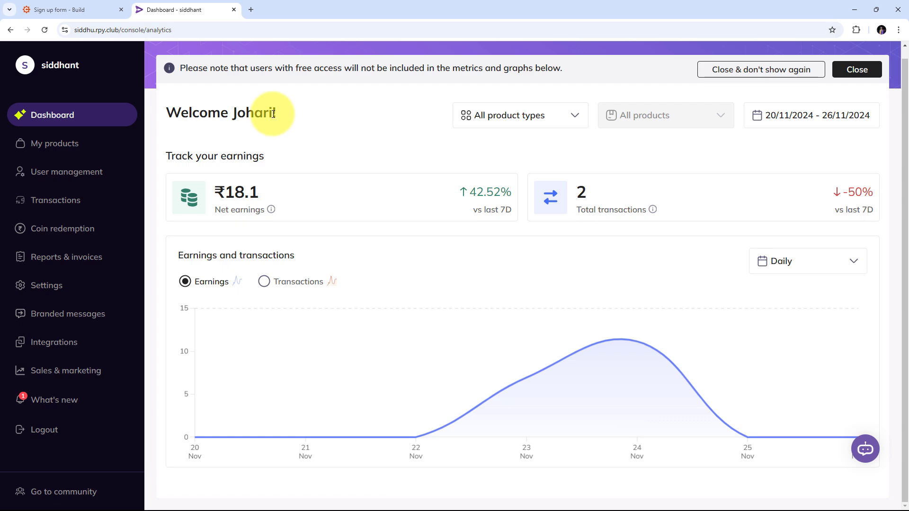
click(104, 10)
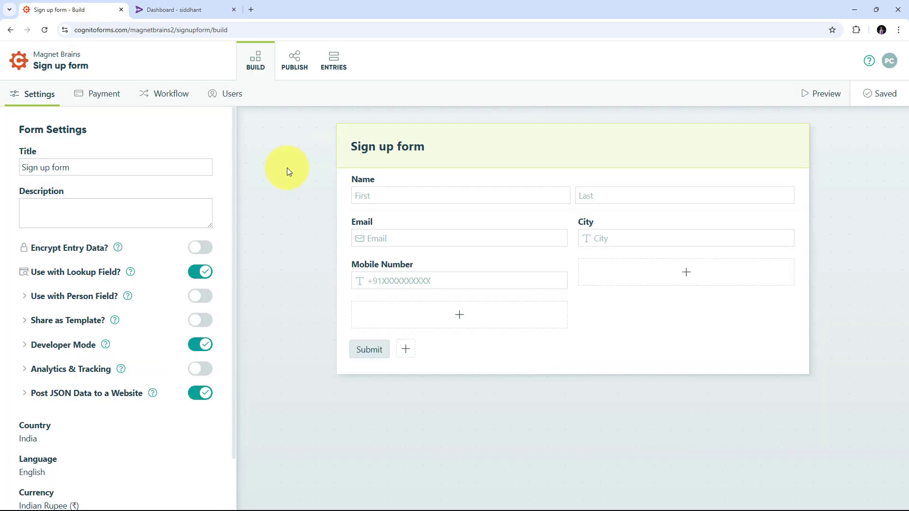
click(199, 9)
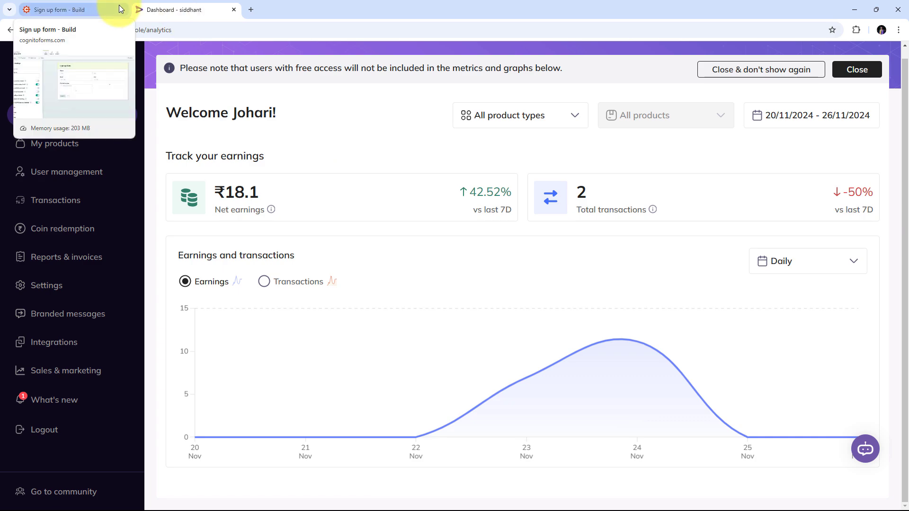
Open the Pabbly Connect website at pabbly.com/connect in a new browser tab
click(247, 9)
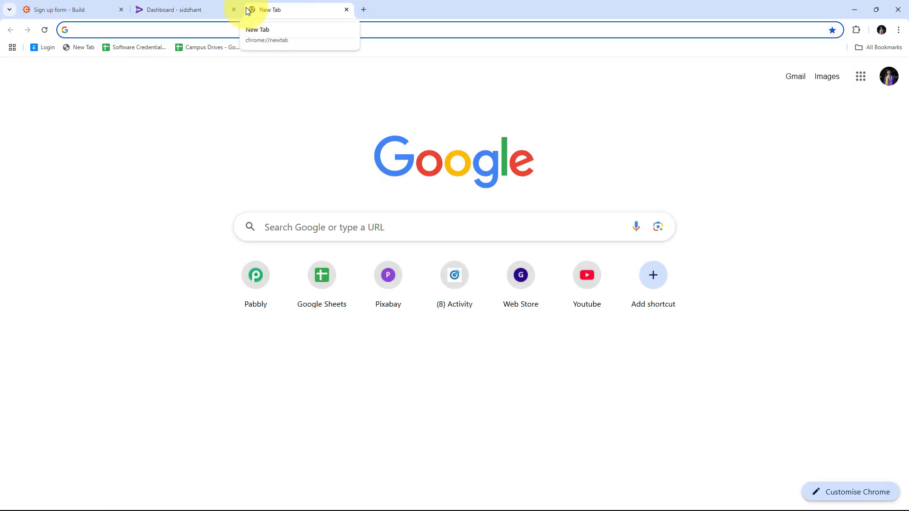
text(pabbly.com)
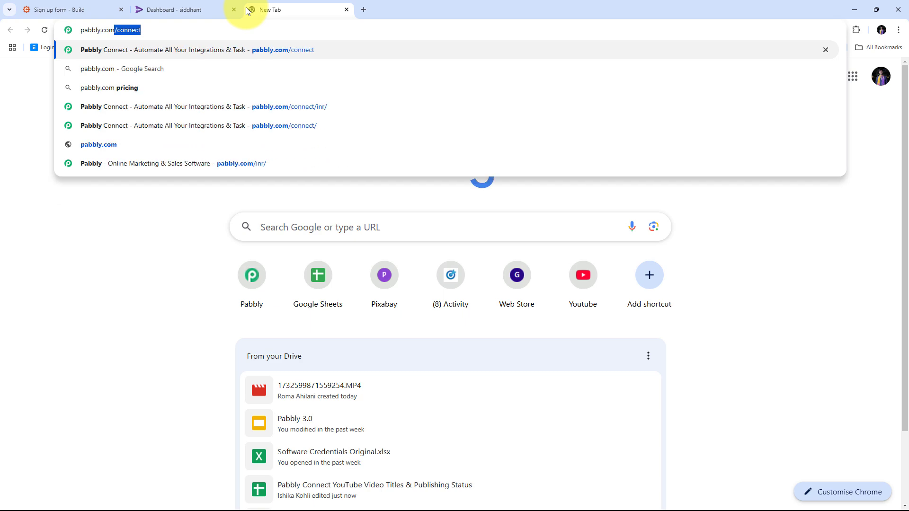
text(/connect)
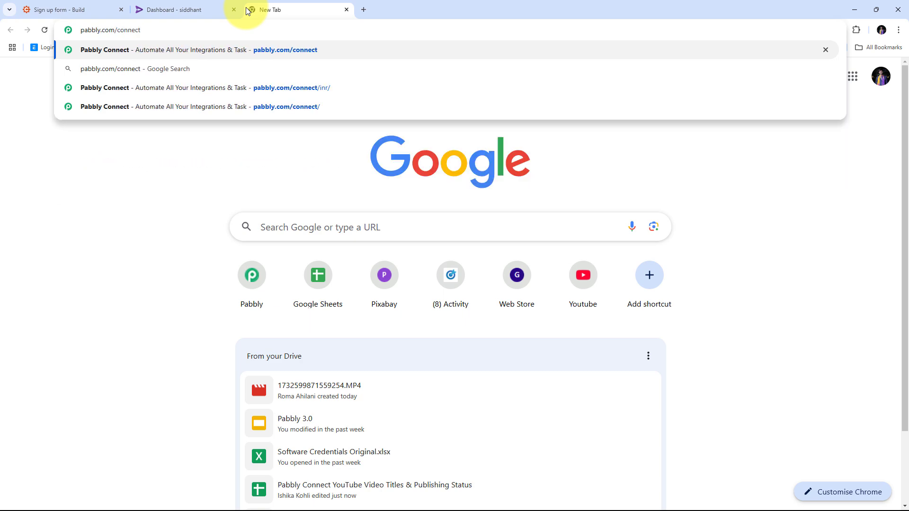
key(Return)
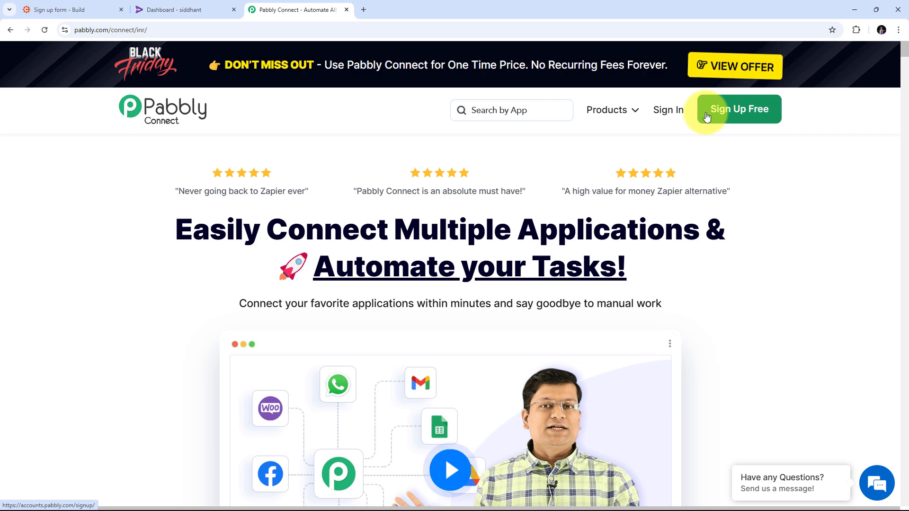
Sign in to Pabbly and access the Pabbly Connect application from the list of all apps
click(670, 112)
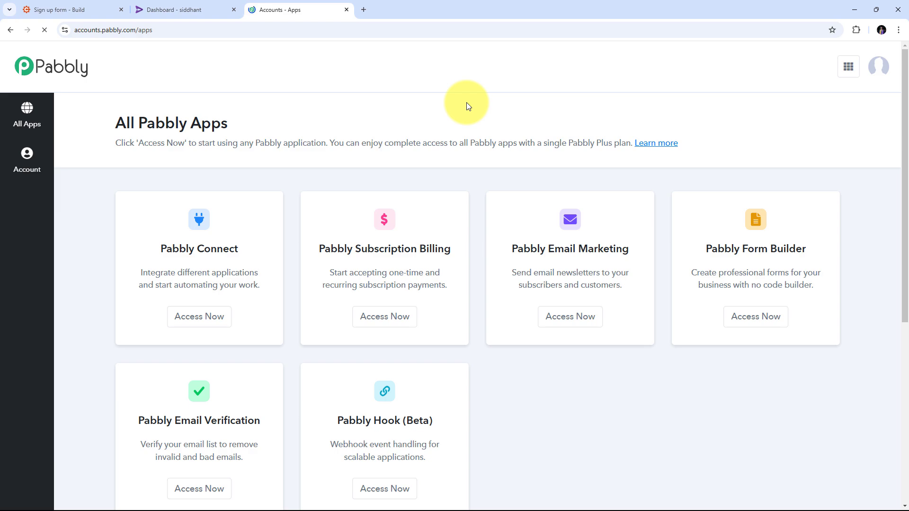
scroll(348, 115, down, 1)
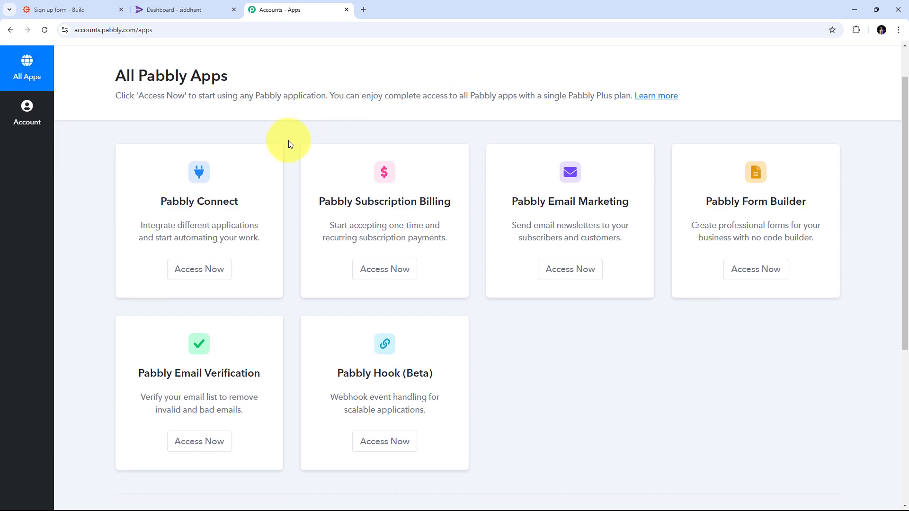
scroll(251, 166, up, 1)
scroll(189, 187, down, 1)
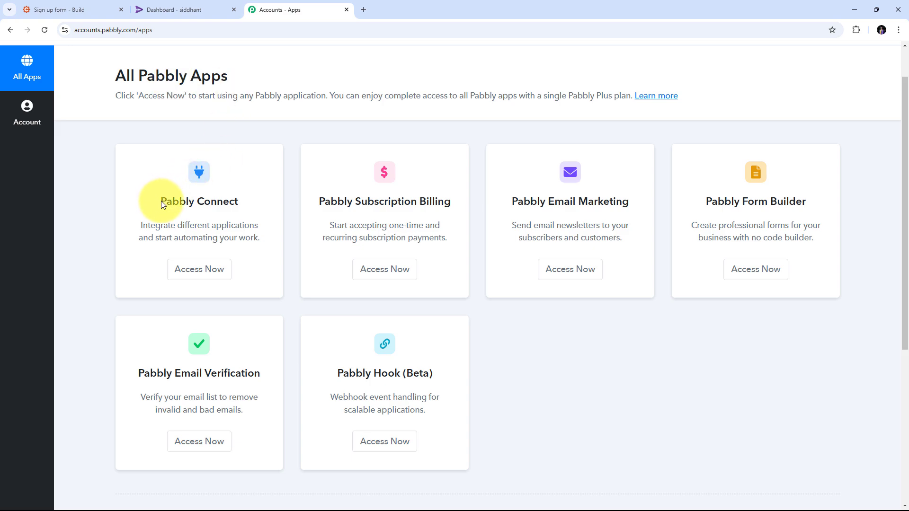
drag(161, 198, 249, 205)
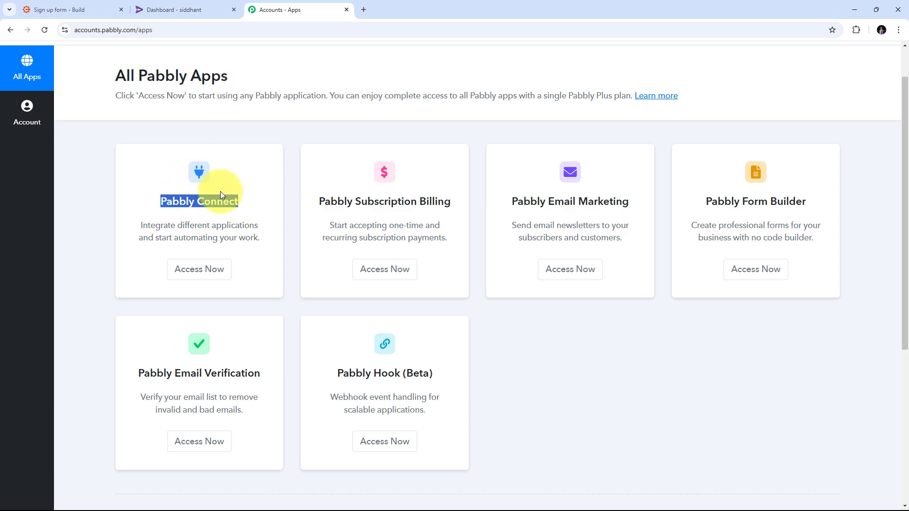
click(199, 275)
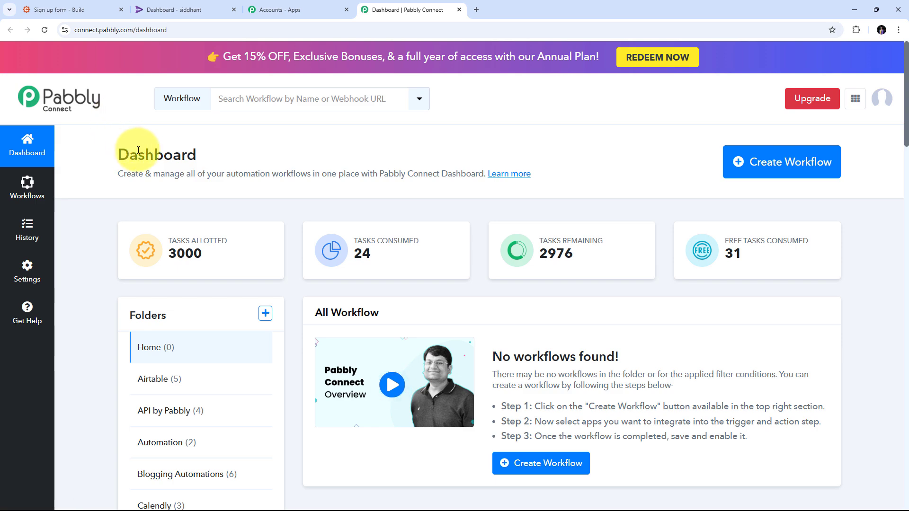
Create a workflow named "Enroll Rigi User on Cognito Forms Submission" in the Automation folder
click(767, 162)
click(364, 245)
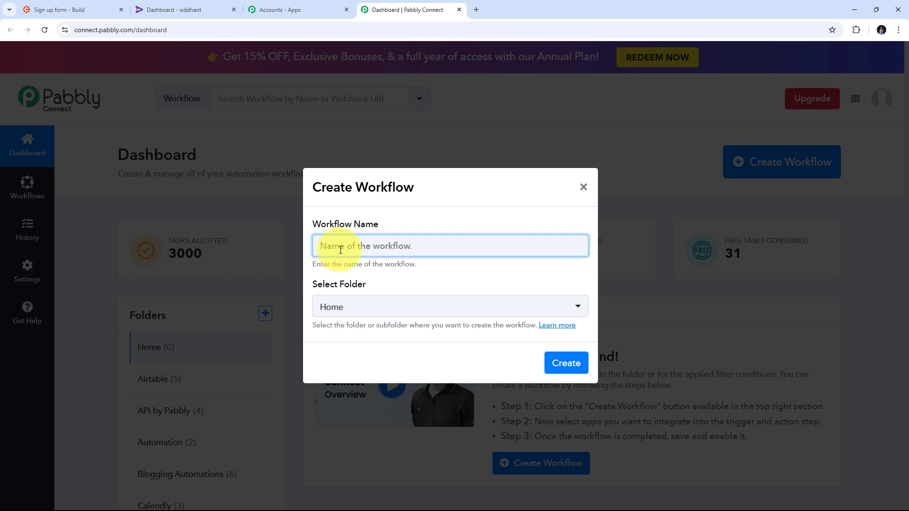
text(Enroll Rigi User on Cognito Forms Submission)
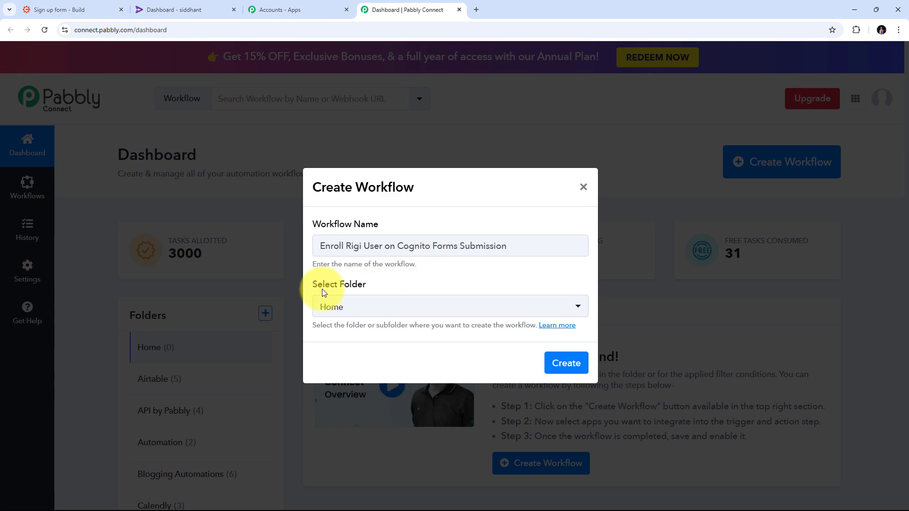
click(457, 310)
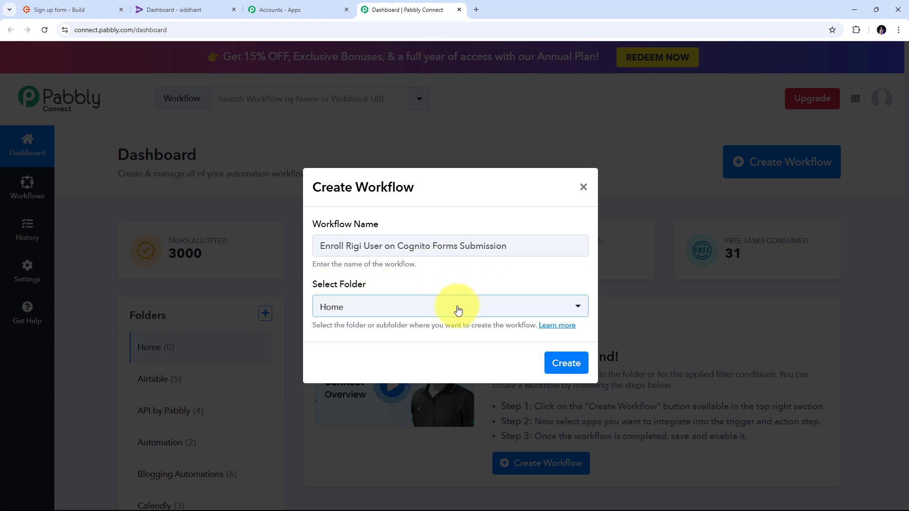
click(454, 311)
scroll(402, 183, down, 1)
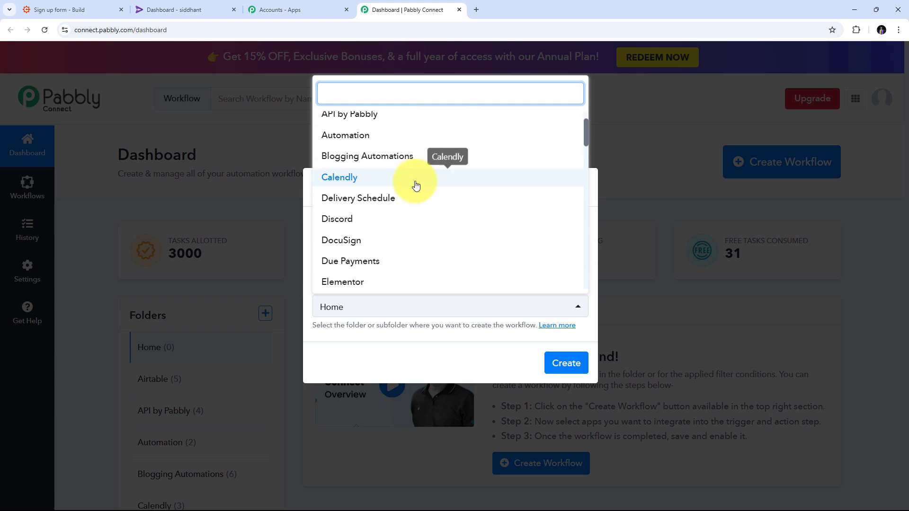
scroll(416, 185, down, 2)
scroll(416, 184, up, 3)
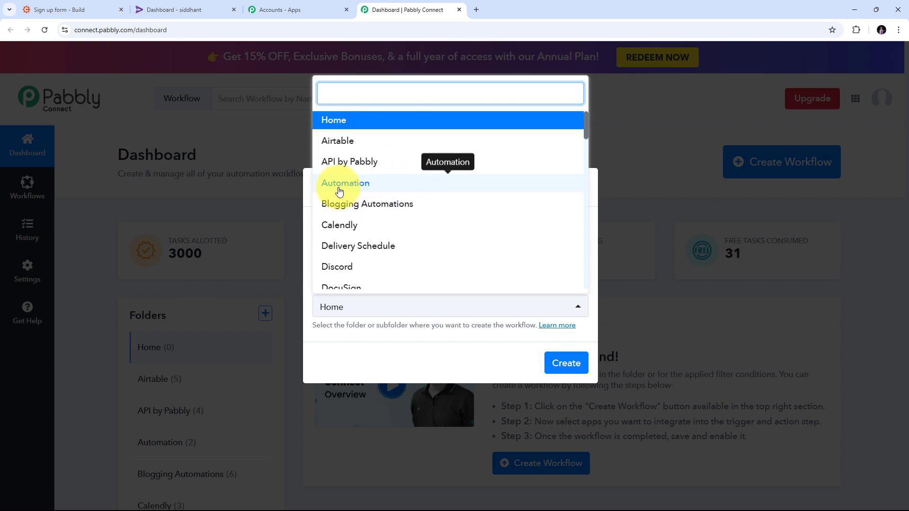
click(363, 187)
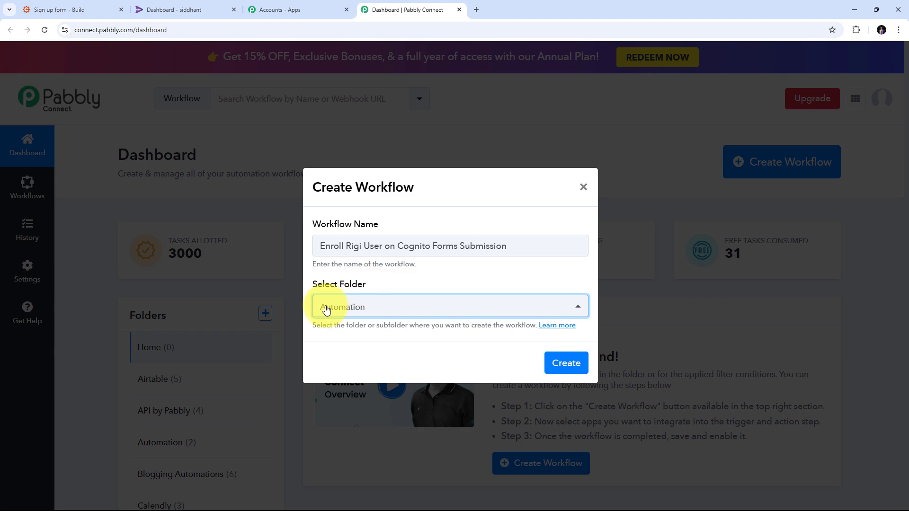
click(560, 364)
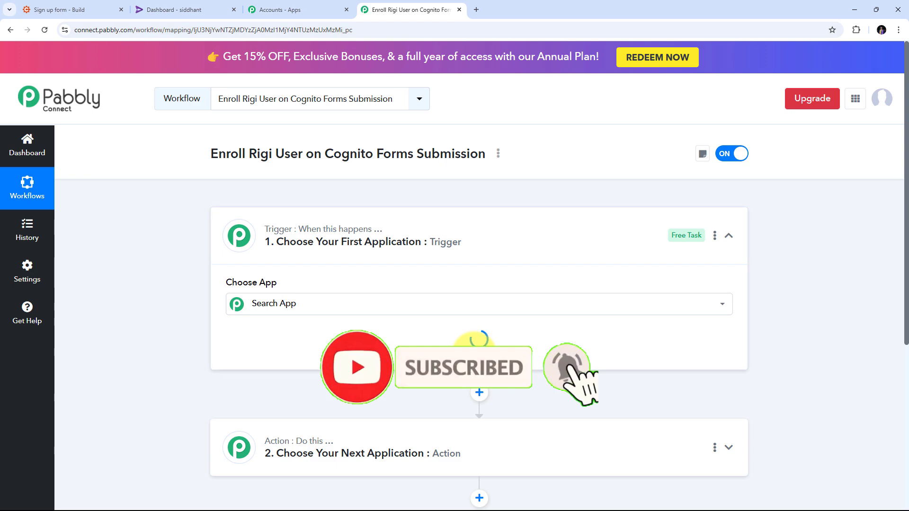
Open the trigger's app list and examine the workflow's trigger and action sections
click(232, 296)
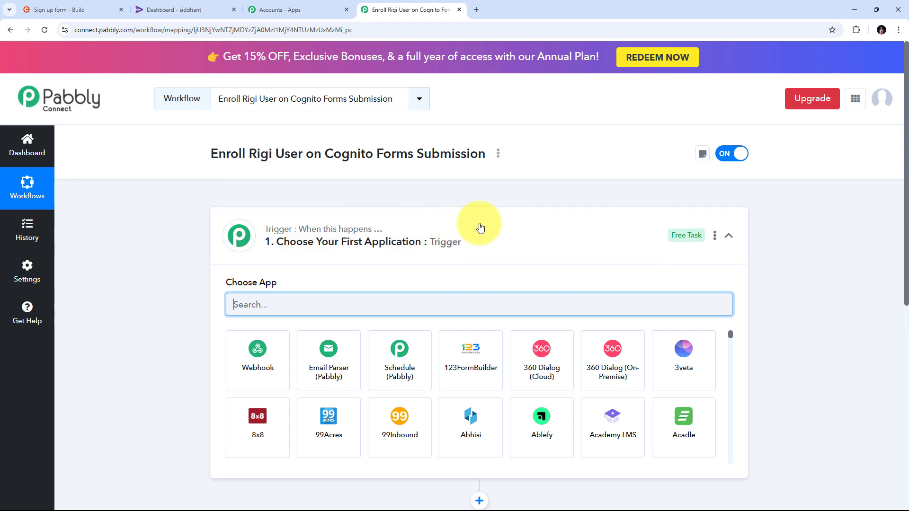
scroll(552, 201, down, 2)
scroll(293, 288, down, 2)
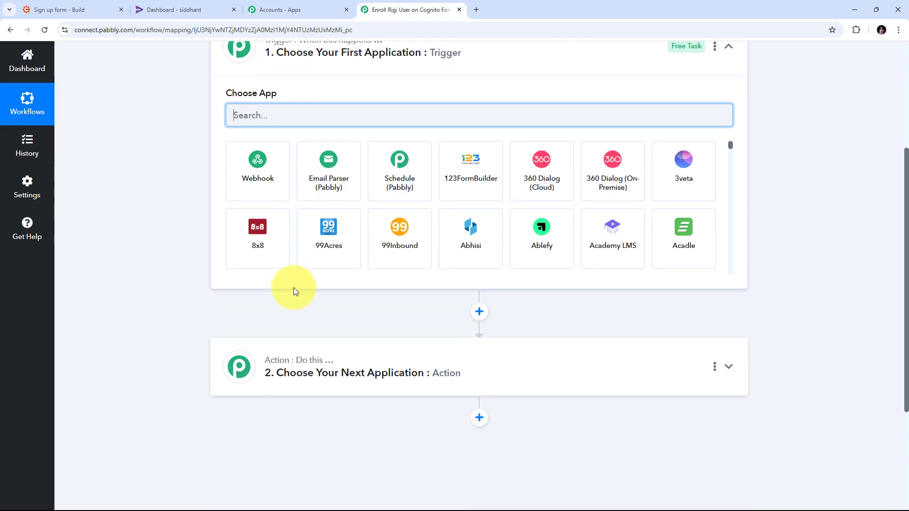
scroll(286, 349, up, 1)
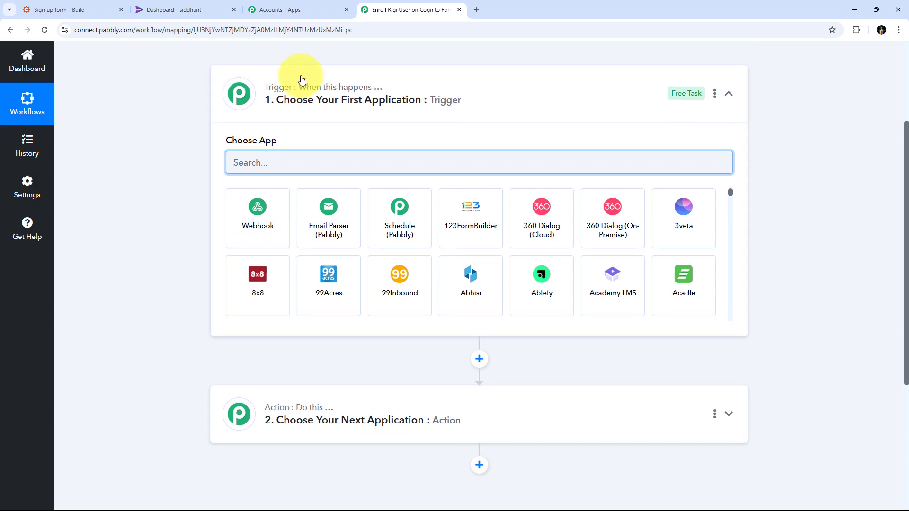
click(178, 100)
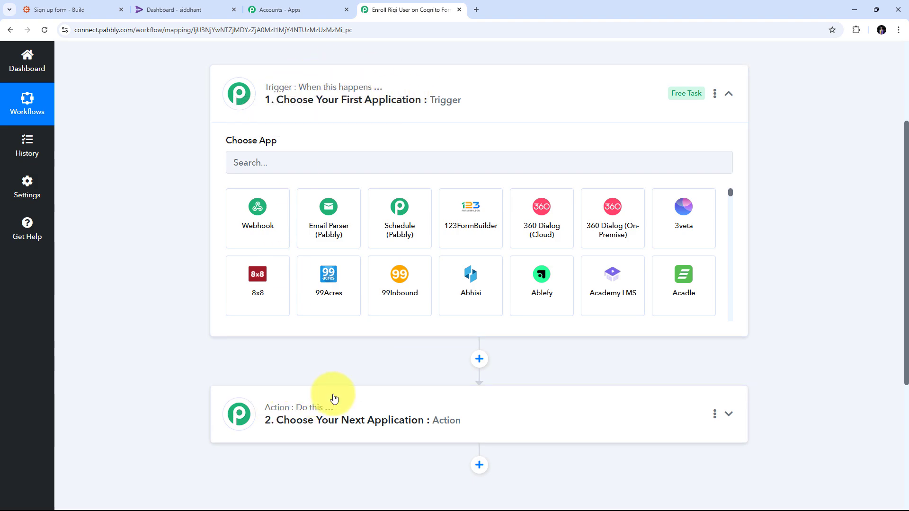
scroll(179, 124, up, 1)
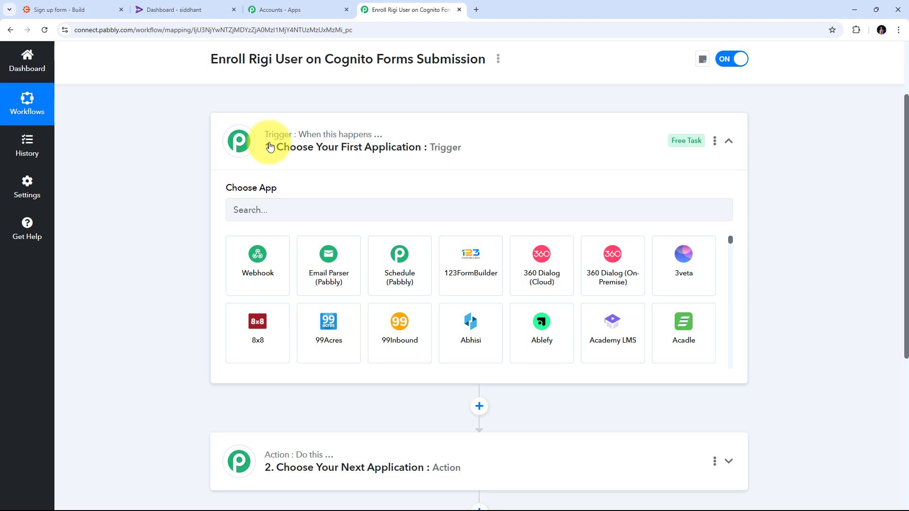
scroll(256, 140, down, 2)
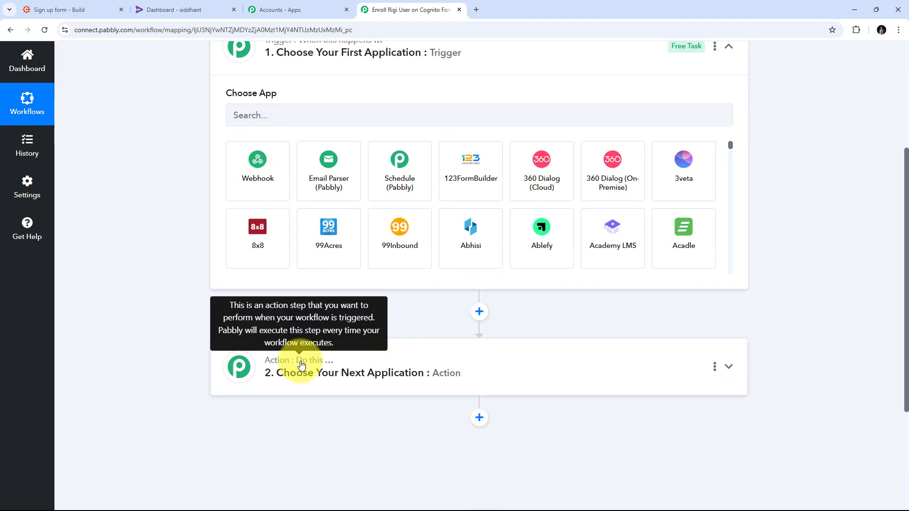
scroll(301, 365, up, 3)
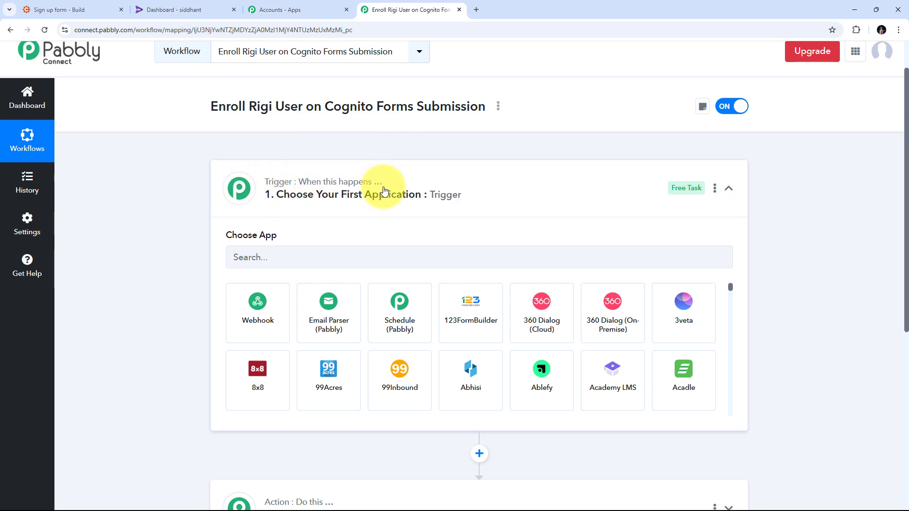
scroll(379, 187, down, 1)
scroll(314, 410, down, 2)
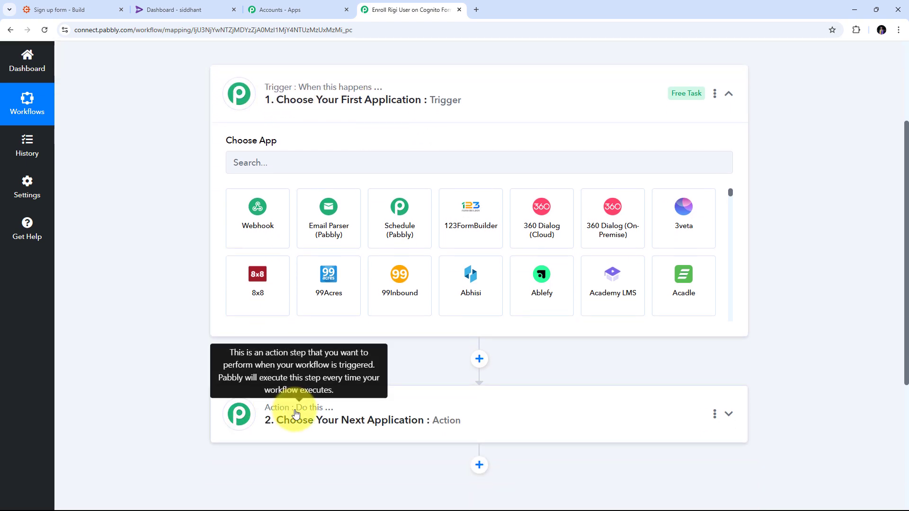
scroll(286, 379, up, 1)
scroll(286, 379, up, 2)
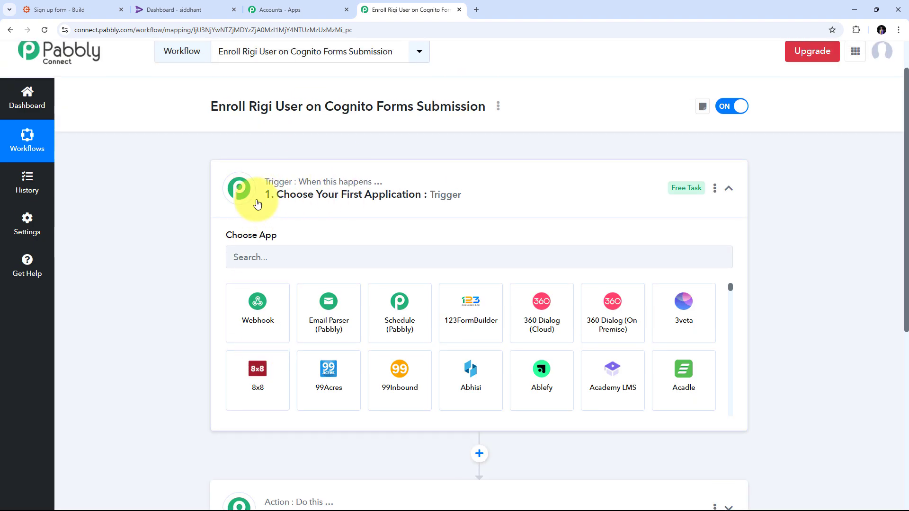
scroll(257, 203, down, 1)
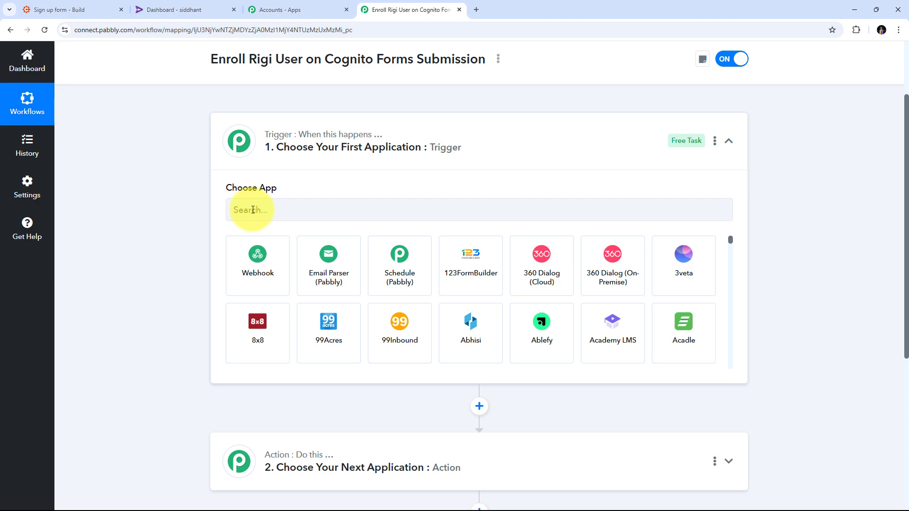
Search for Cognito Forms and set it as the workflow's trigger application
click(268, 210)
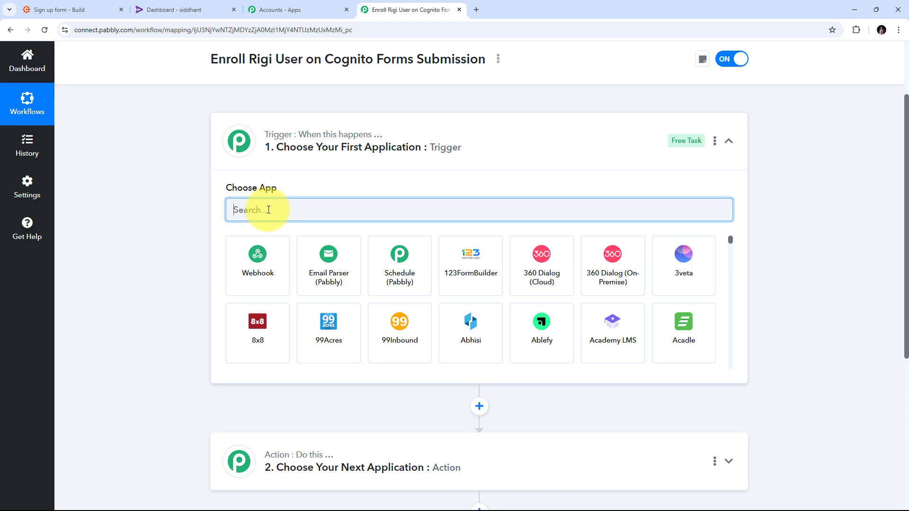
text(Cognito Forms)
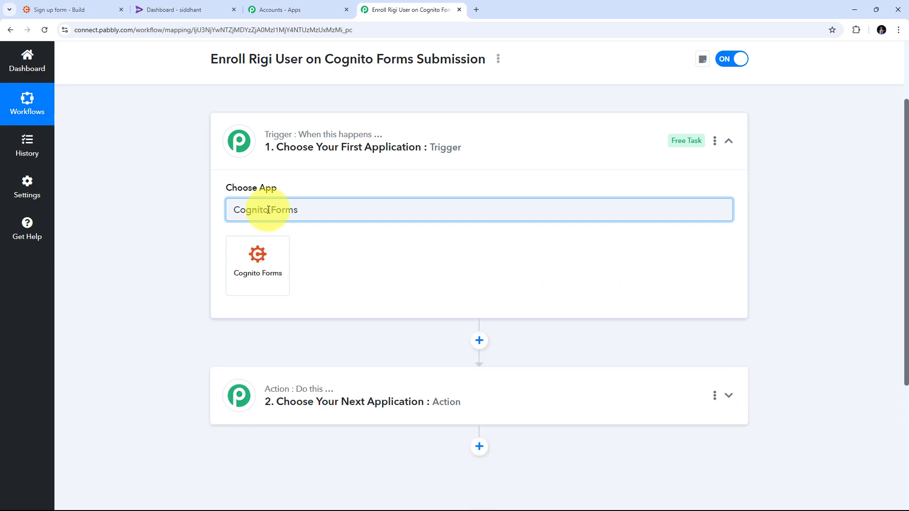
click(266, 271)
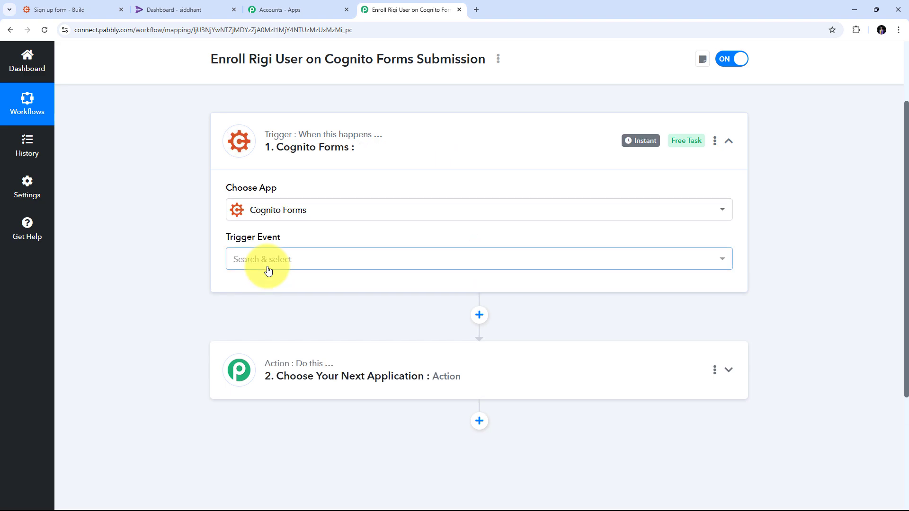
Set the Cognito Forms trigger event to New Entry and copy the webhook URL provided for it
click(427, 259)
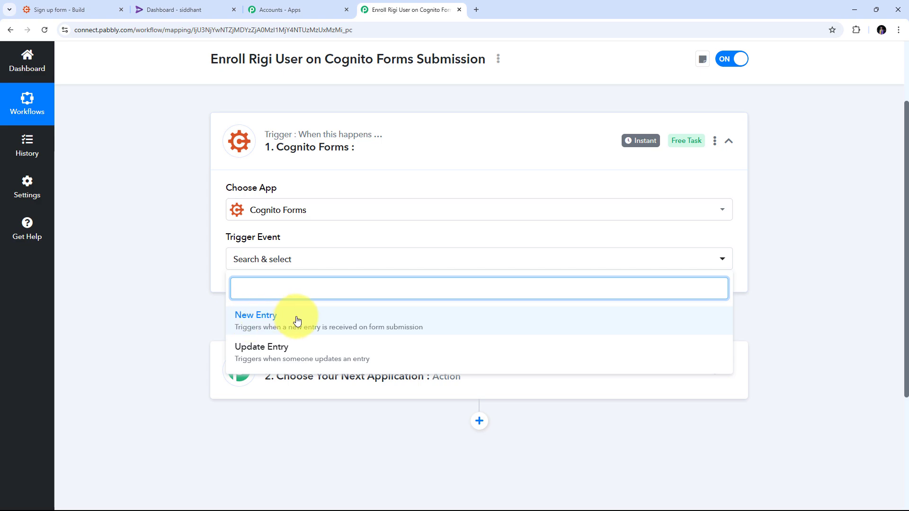
click(274, 322)
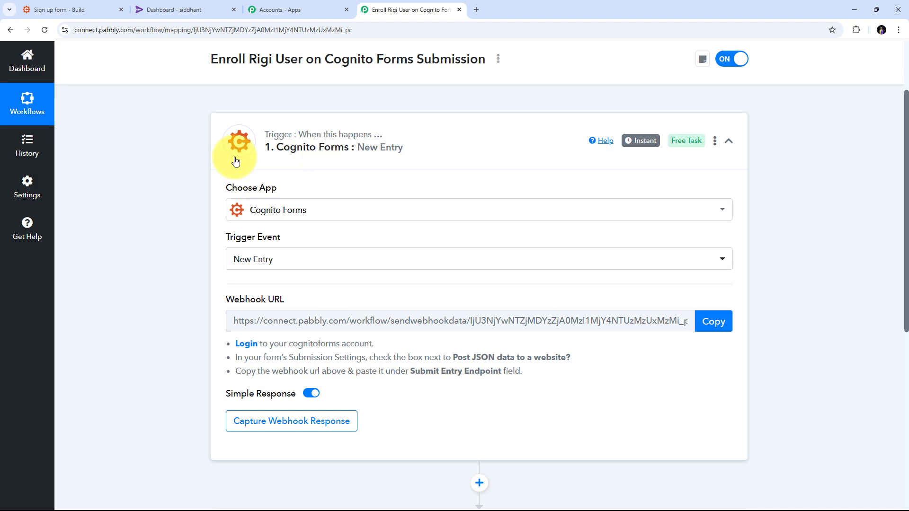
scroll(152, 234, down, 1)
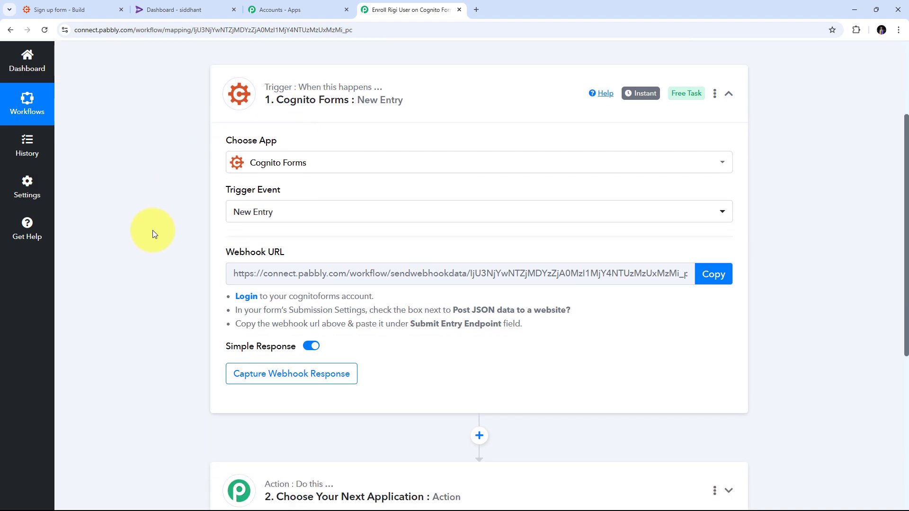
drag(221, 249, 329, 254)
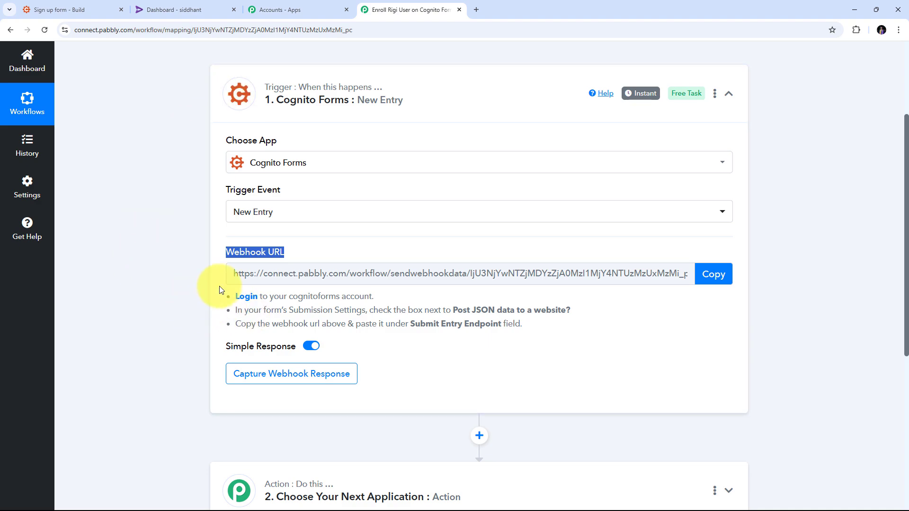
drag(230, 297, 563, 326)
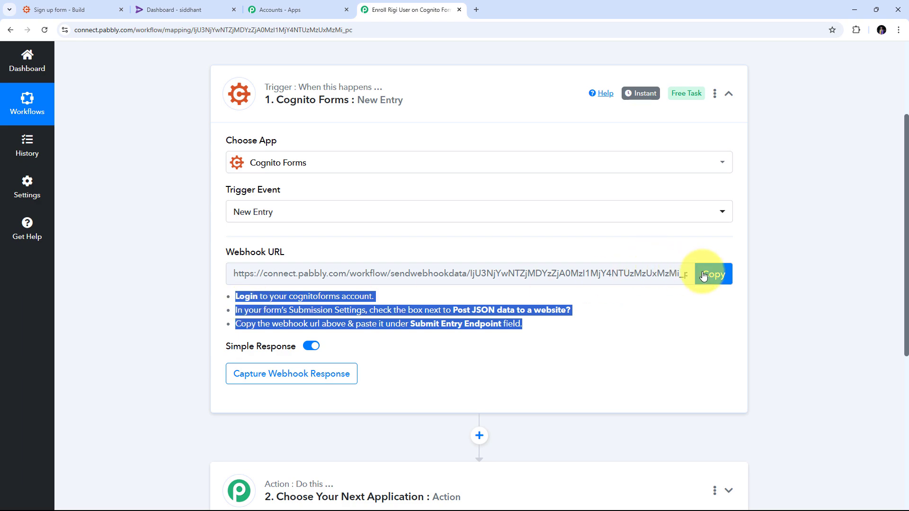
click(718, 277)
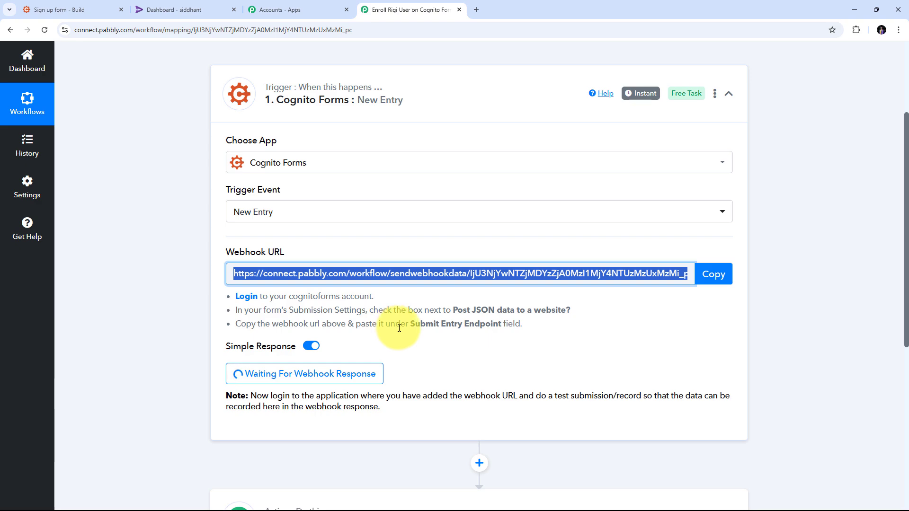
Switch to the Cognito Forms sign-up form and turn its Post JSON Data to a Website setting off and back on
click(69, 10)
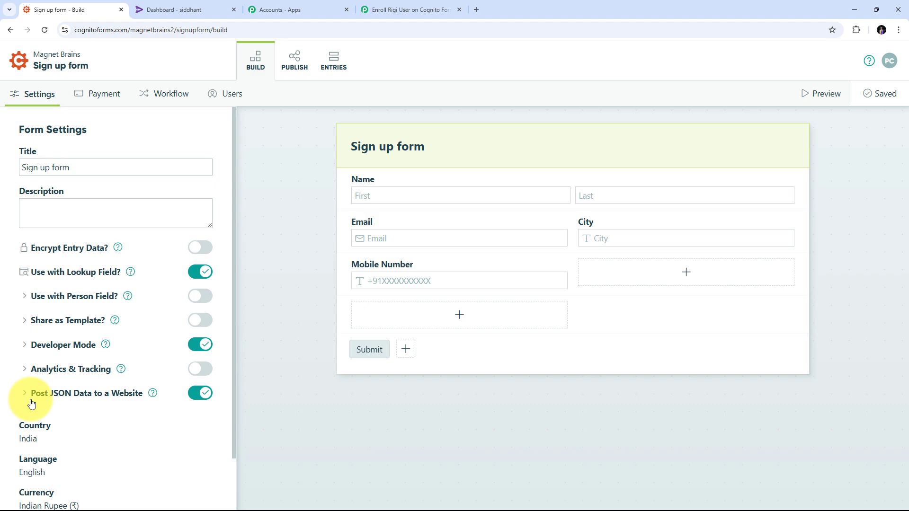
click(195, 395)
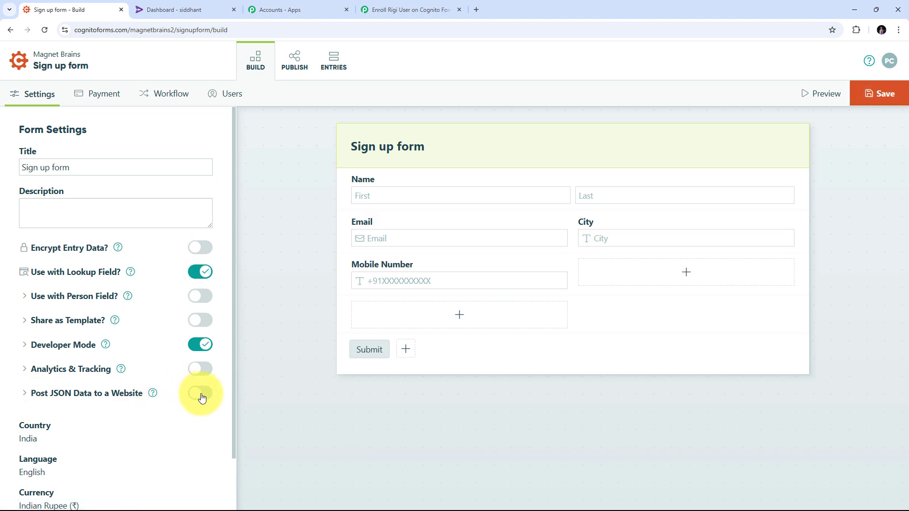
click(200, 398)
scroll(201, 400, down, 3)
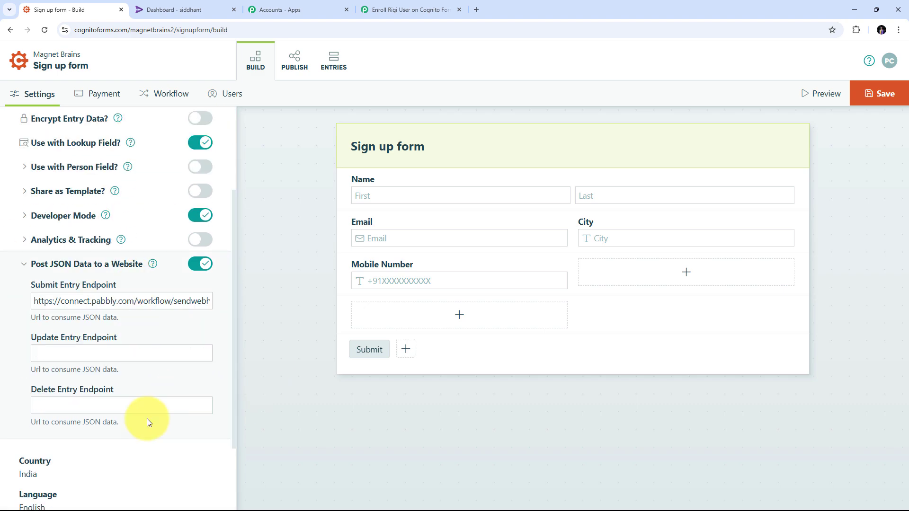
Replace the form's Submit Entry Endpoint with the copied Pabbly webhook URL and save the form
triple_click(144, 300)
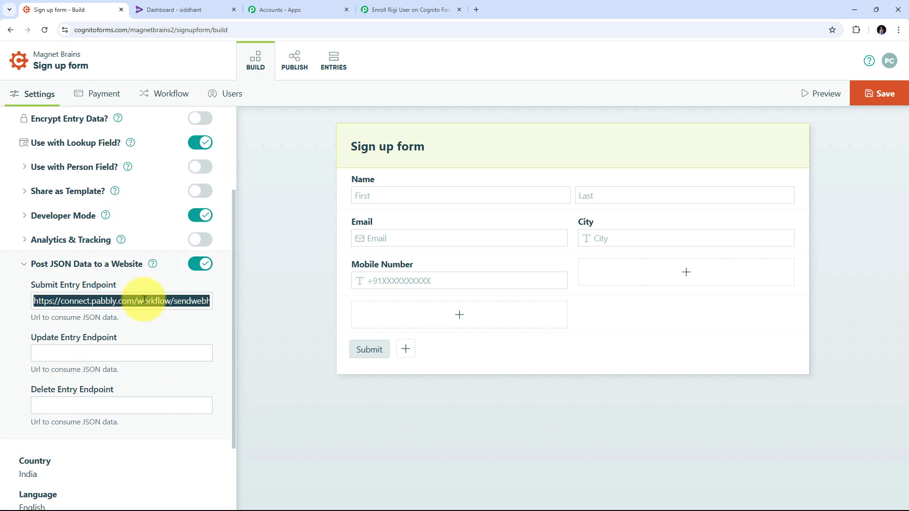
key(BackSpace)
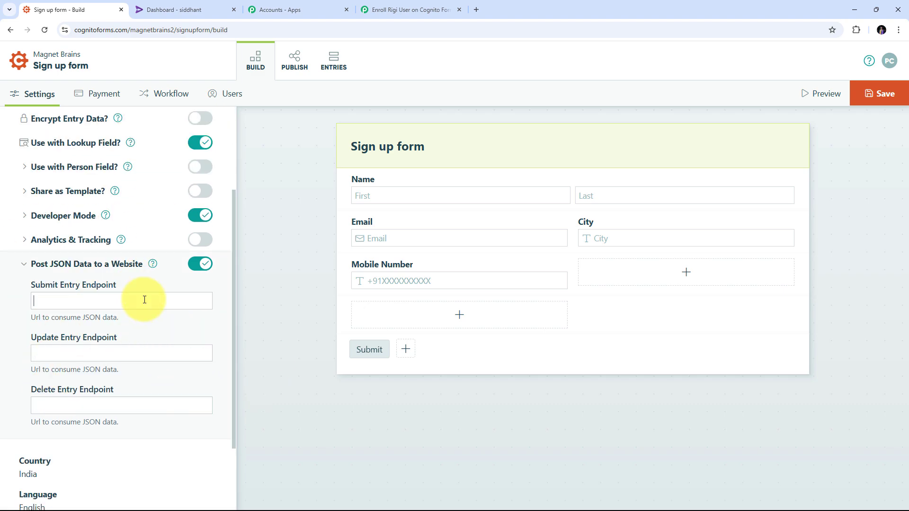
right_click(46, 298)
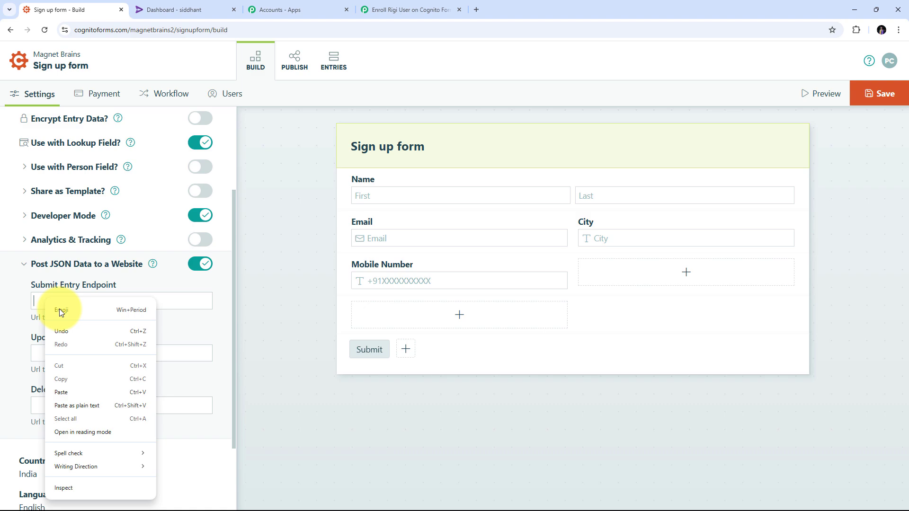
click(62, 392)
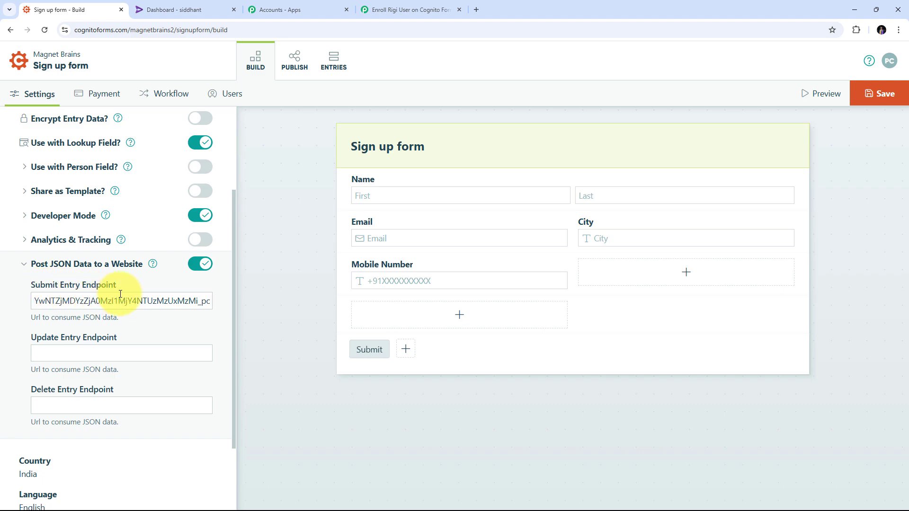
scroll(183, 289, down, 1)
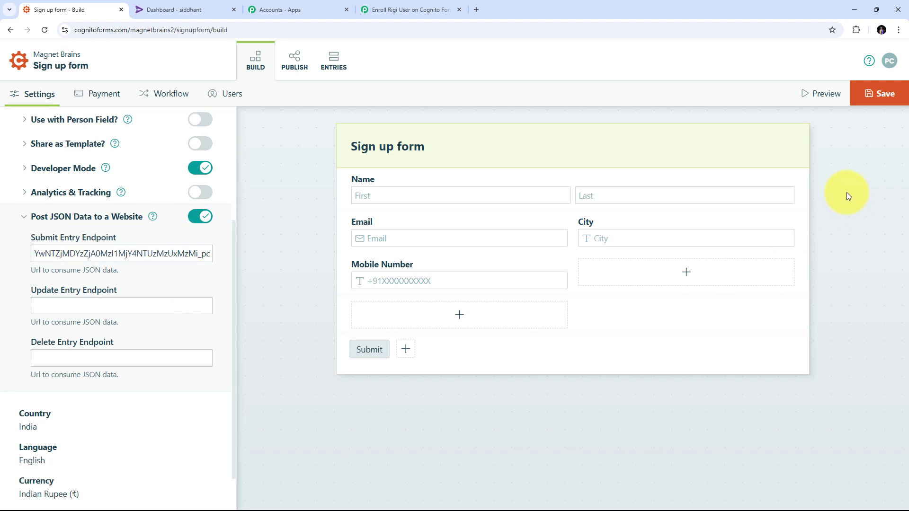
click(879, 94)
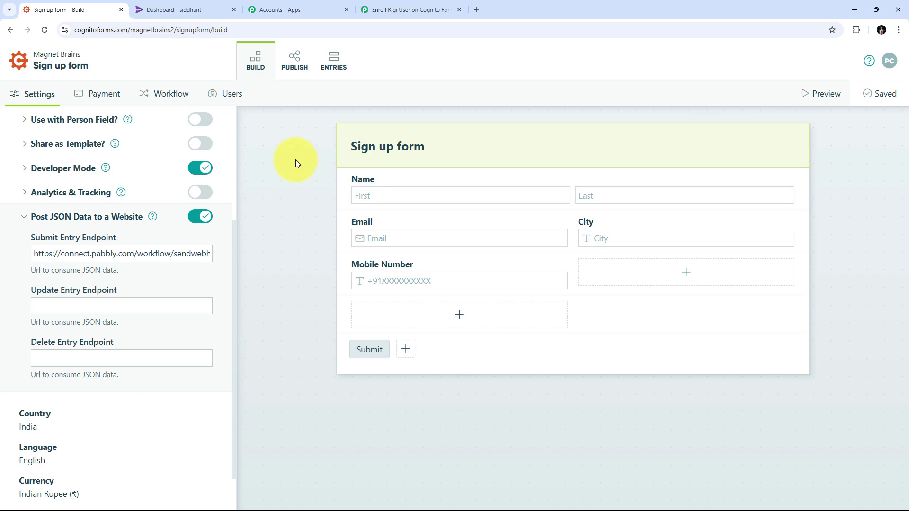
Return to the Pabbly Connect workflow and check the trigger's webhook response status
click(409, 4)
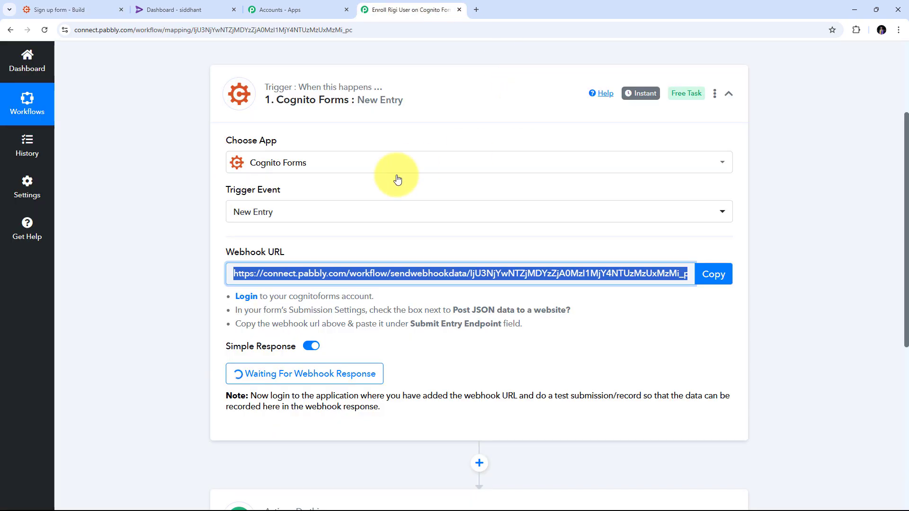
scroll(440, 190, down, 1)
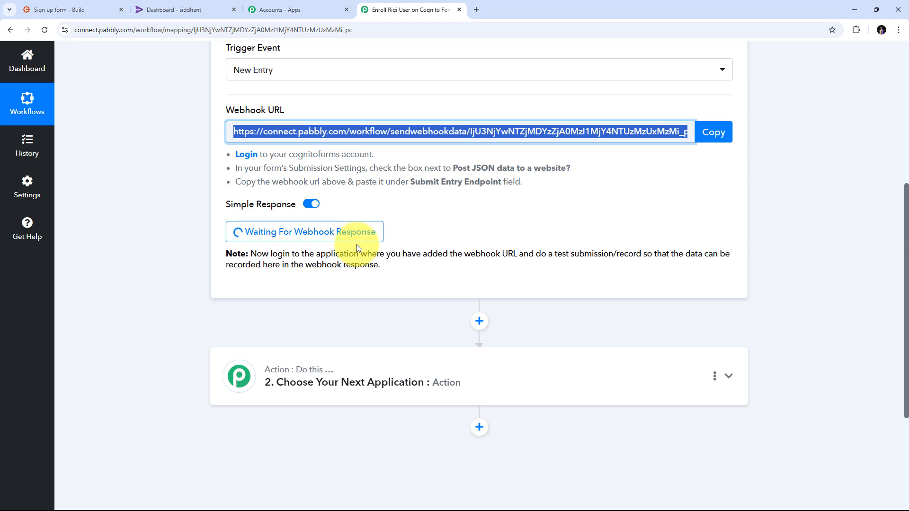
scroll(441, 242, up, 2)
scroll(441, 241, down, 1)
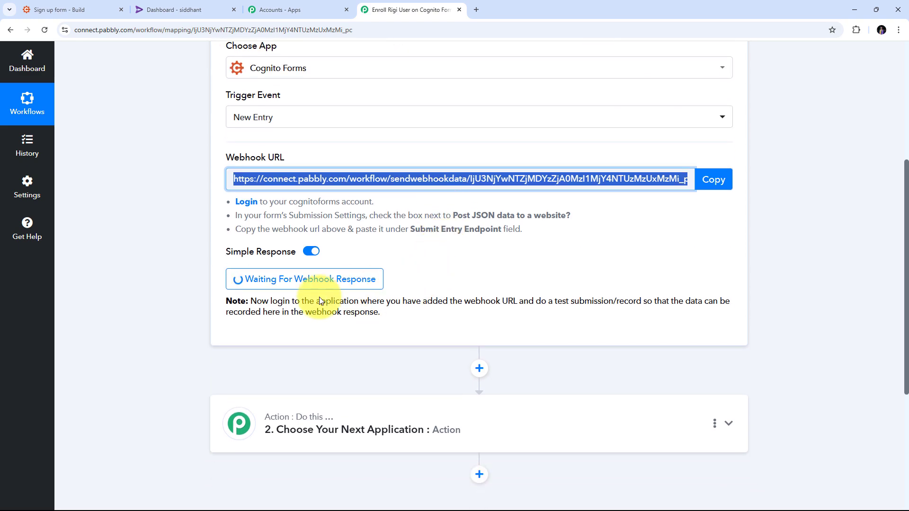
Switch back to Cognito Forms and open the sign-up form's public page from its share link
click(126, 13)
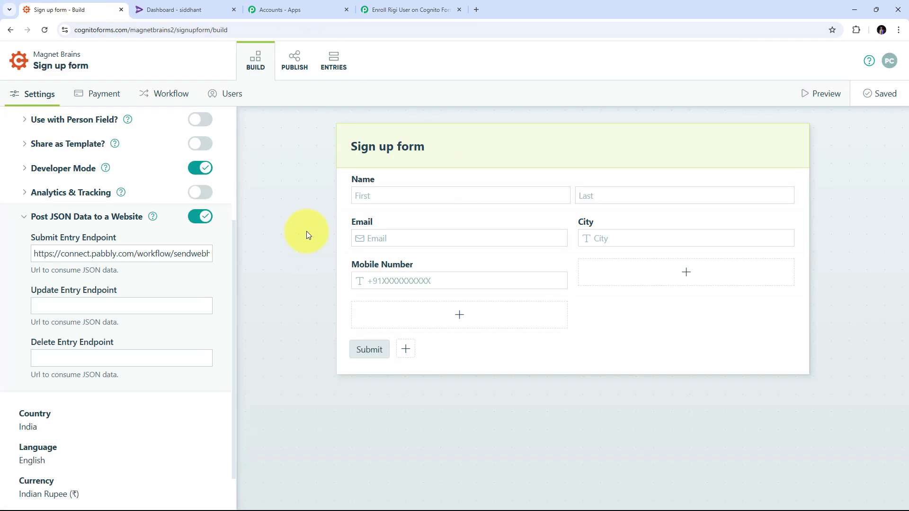
click(293, 66)
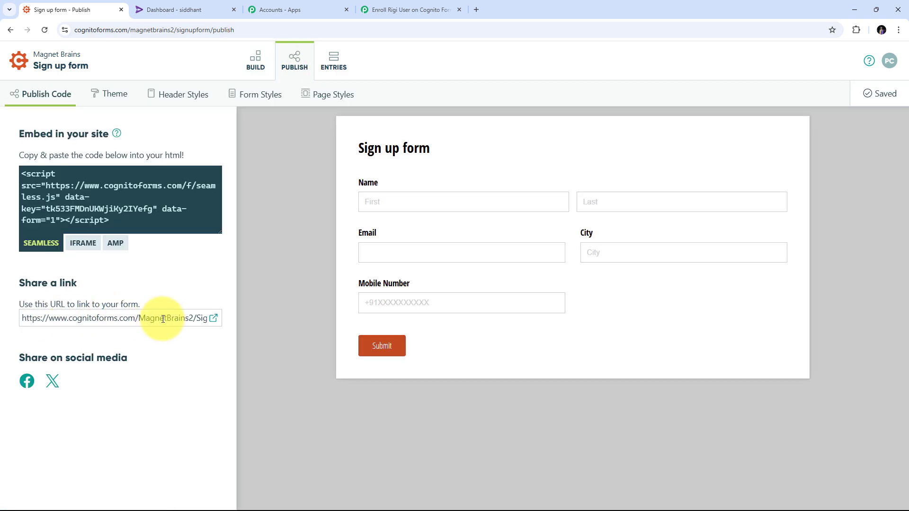
click(214, 320)
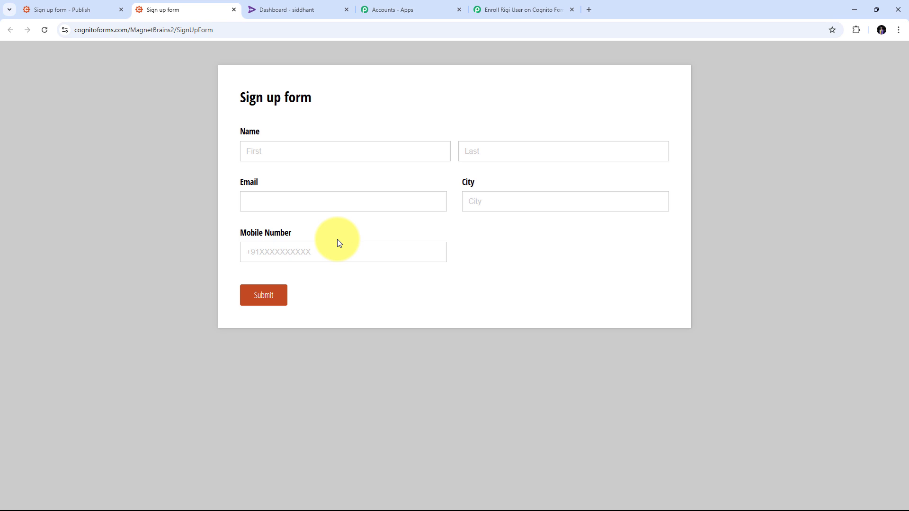
Fill in the sign-up form with a dummy first and last name, email, city Bhopal and mobile number, and submit it
click(292, 150)
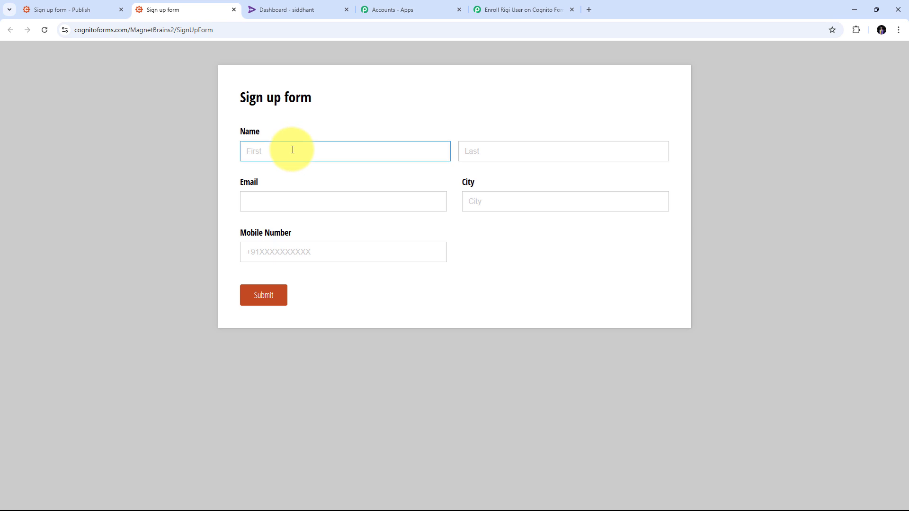
key(Tab)
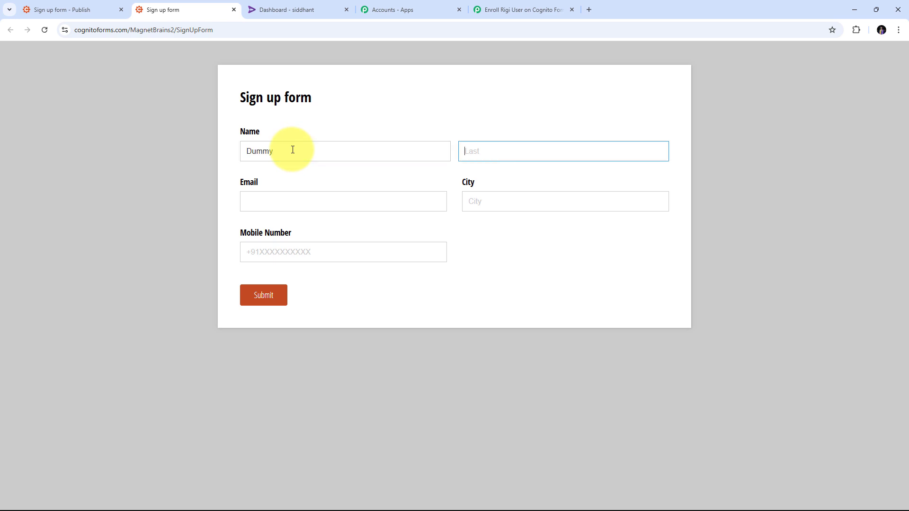
key(Tab)
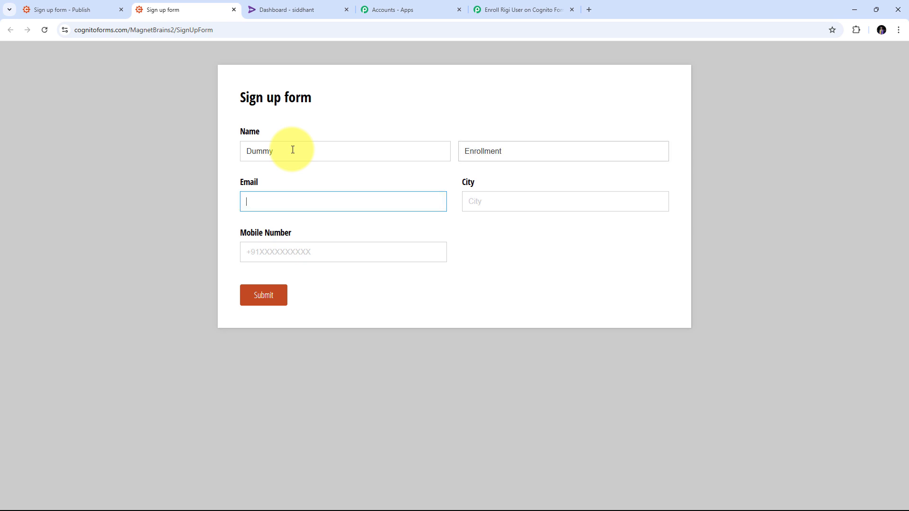
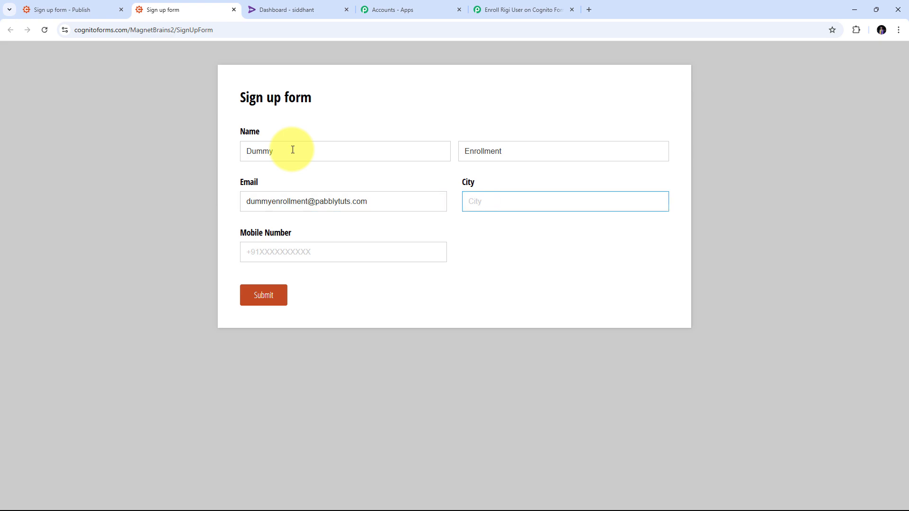
key(Tab)
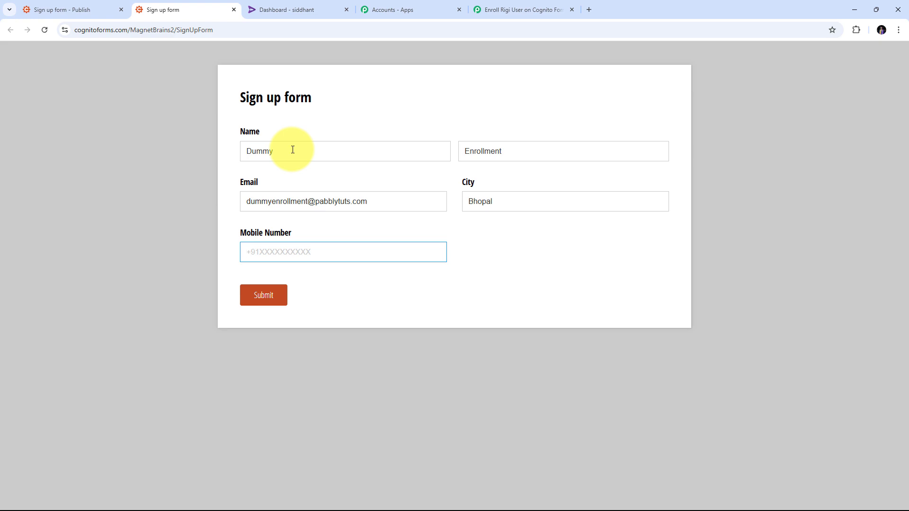
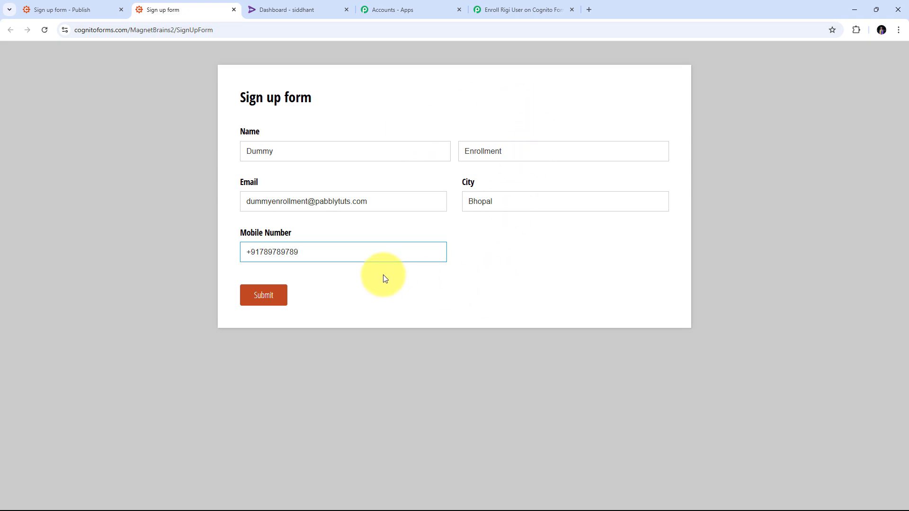
click(260, 298)
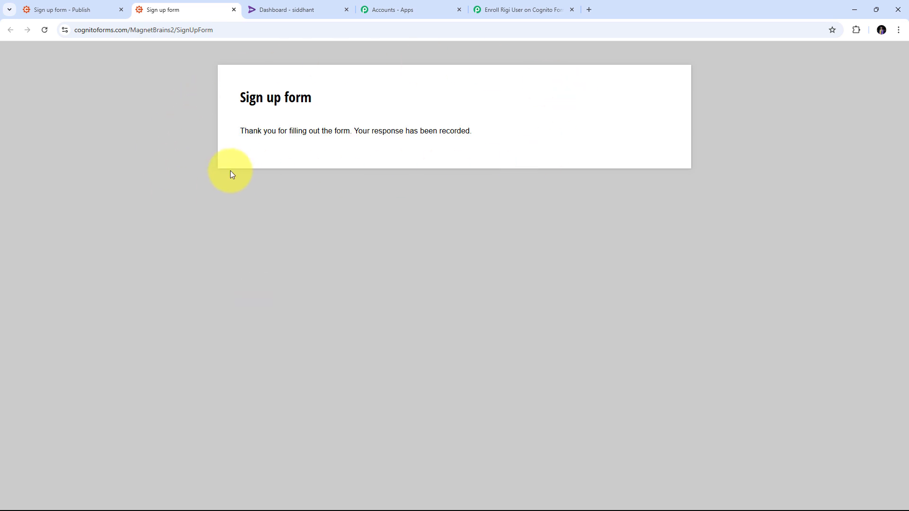
Return to the Pabbly Connect workflow and examine the captured response's form name, ID, mobile number, first name and last name
click(519, 10)
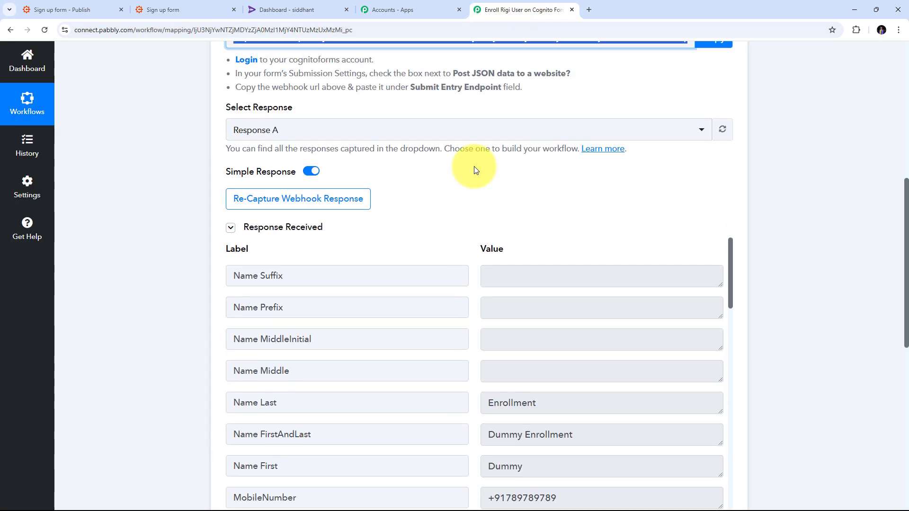
scroll(757, 223, down, 1)
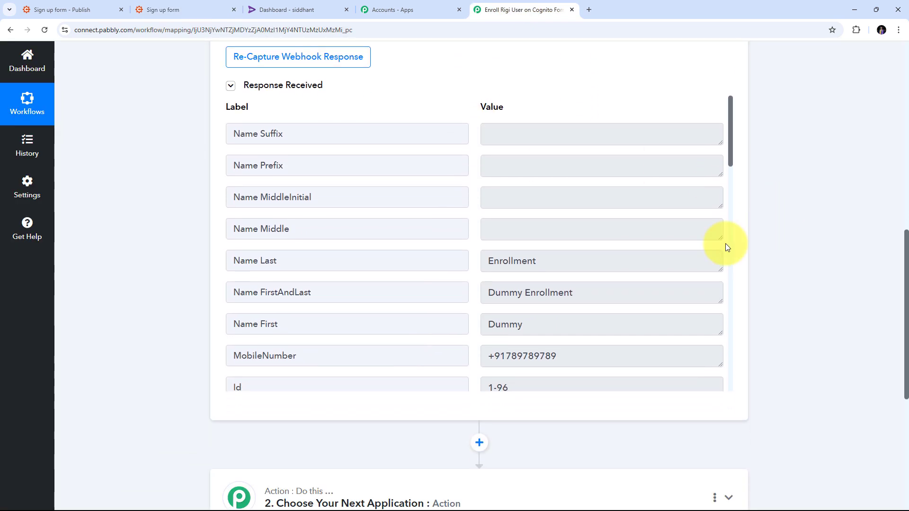
scroll(637, 145, down, 1)
scroll(635, 144, down, 1)
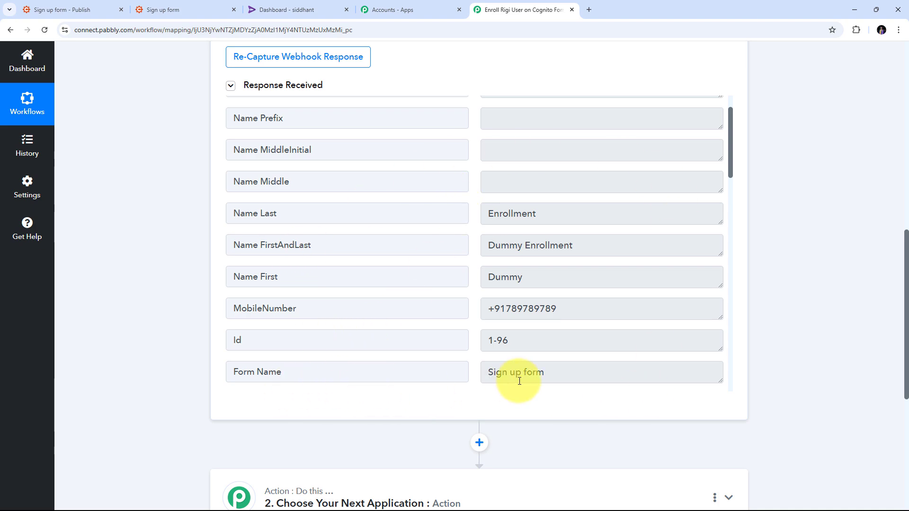
triple_click(497, 372)
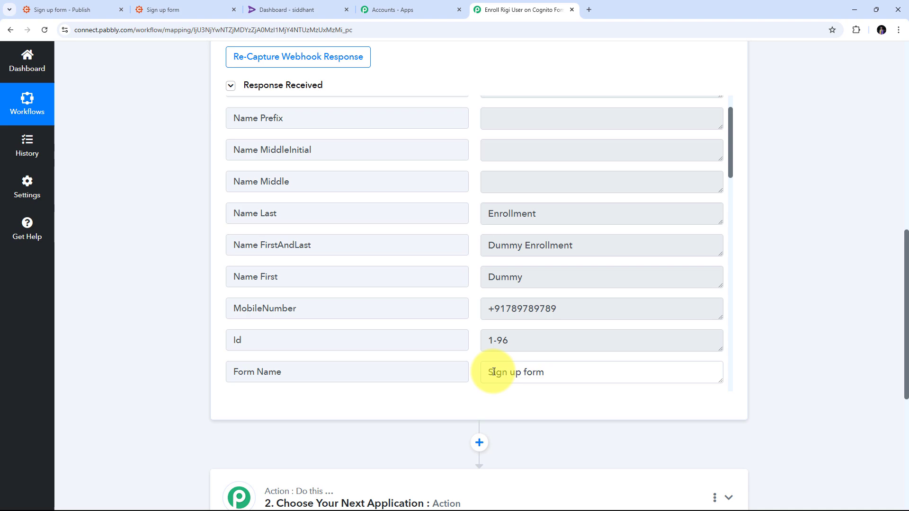
triple_click(531, 340)
triple_click(607, 311)
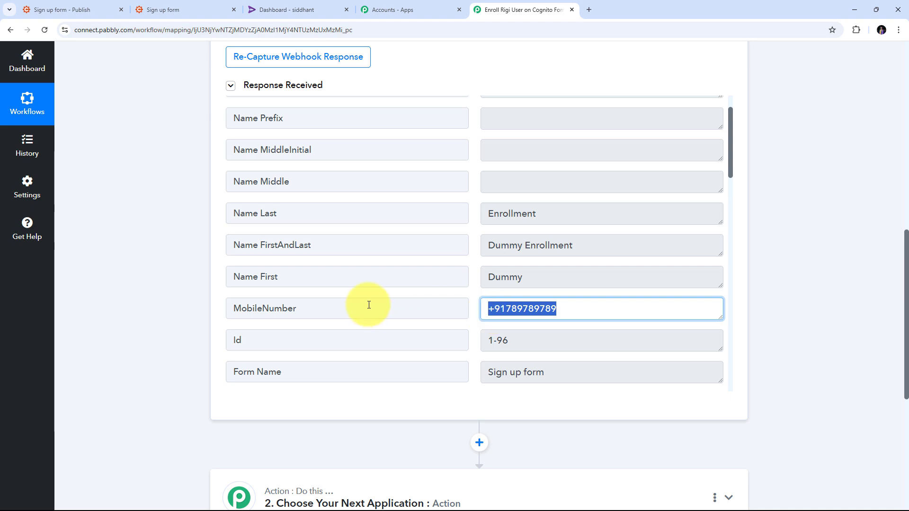
triple_click(574, 273)
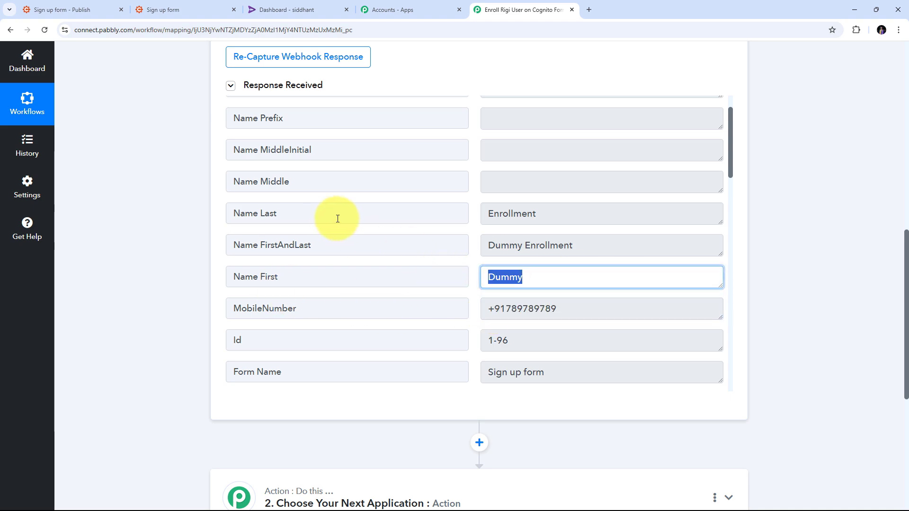
triple_click(588, 215)
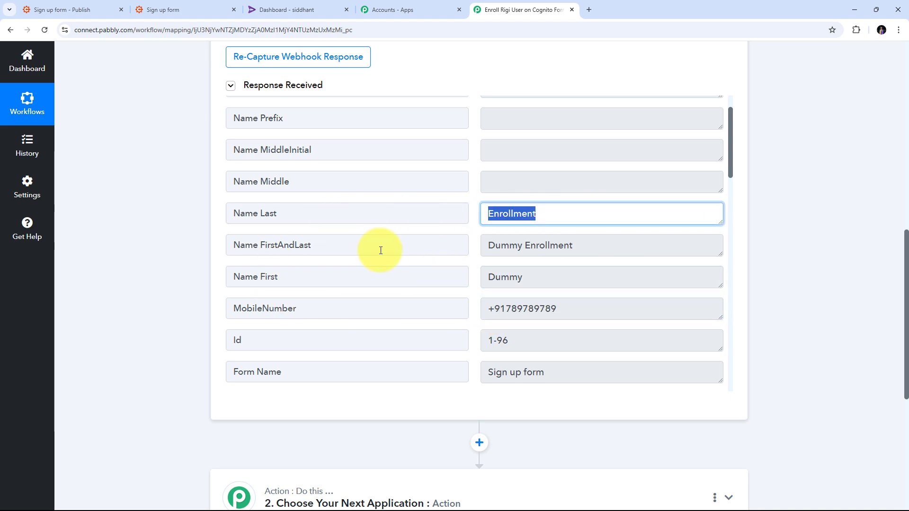
Examine the full name, email and city values in the captured webhook response
triple_click(649, 246)
scroll(587, 237, down, 18)
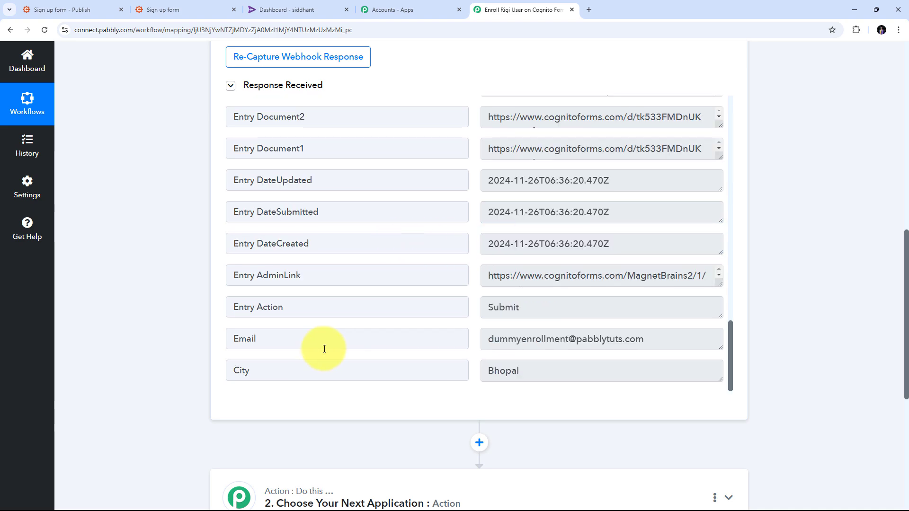
triple_click(692, 346)
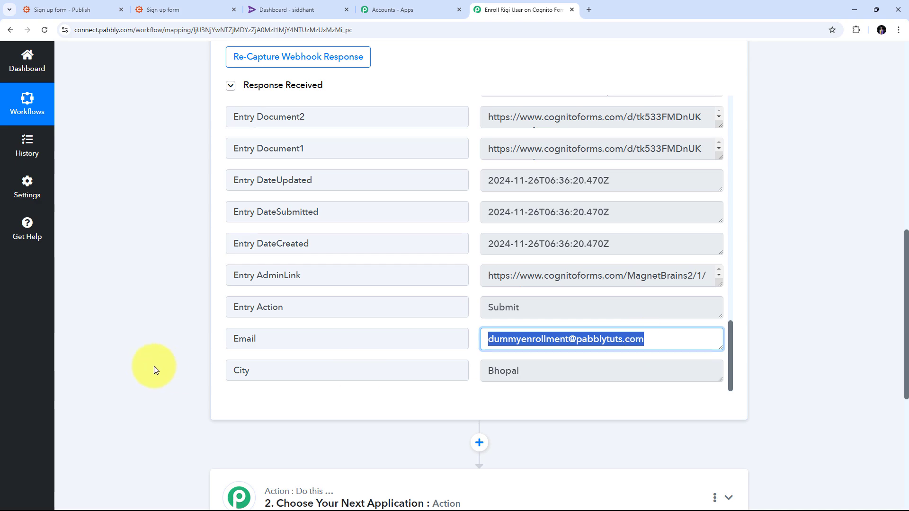
click(537, 371)
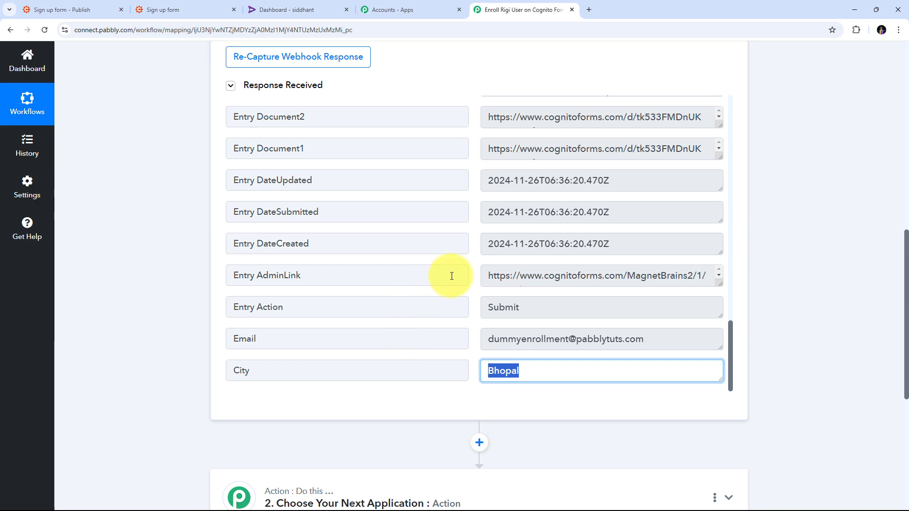
click(473, 265)
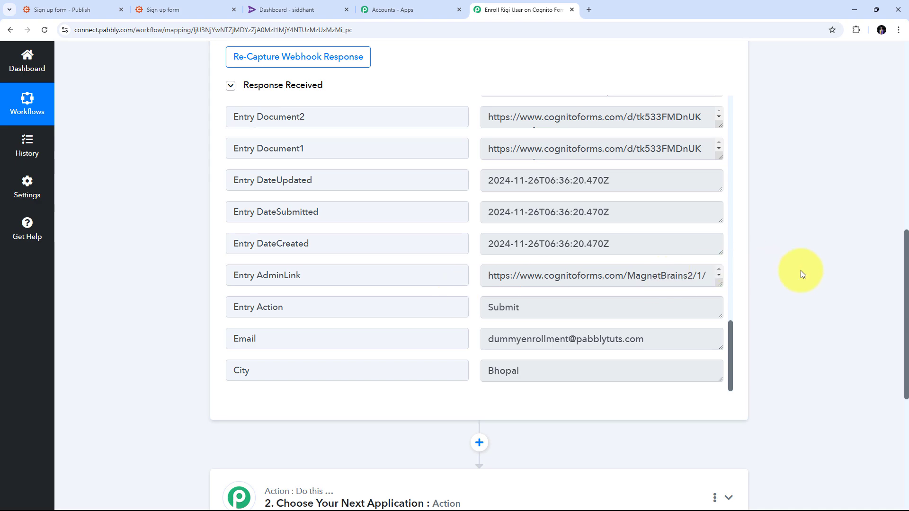
Set up the workflow's action step with Rigi as the app and Import User as the action event
scroll(800, 271, down, 3)
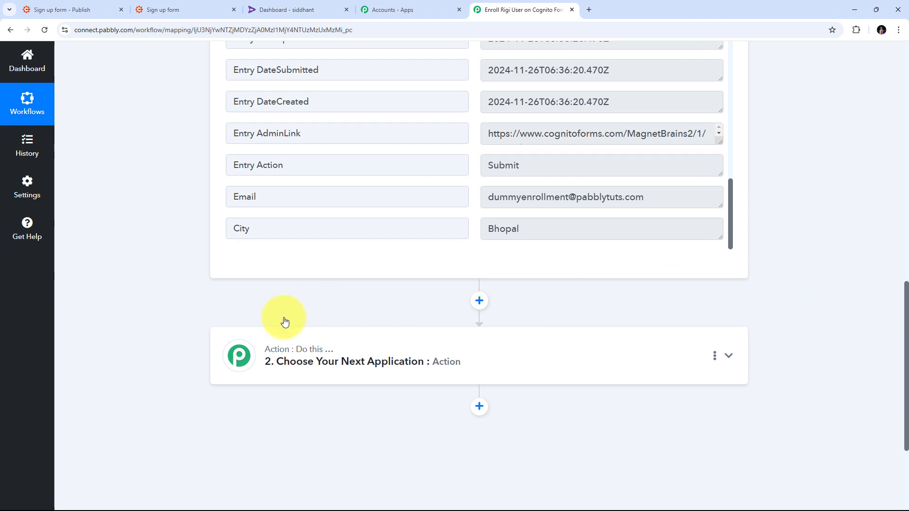
scroll(639, 309, down, 2)
click(728, 262)
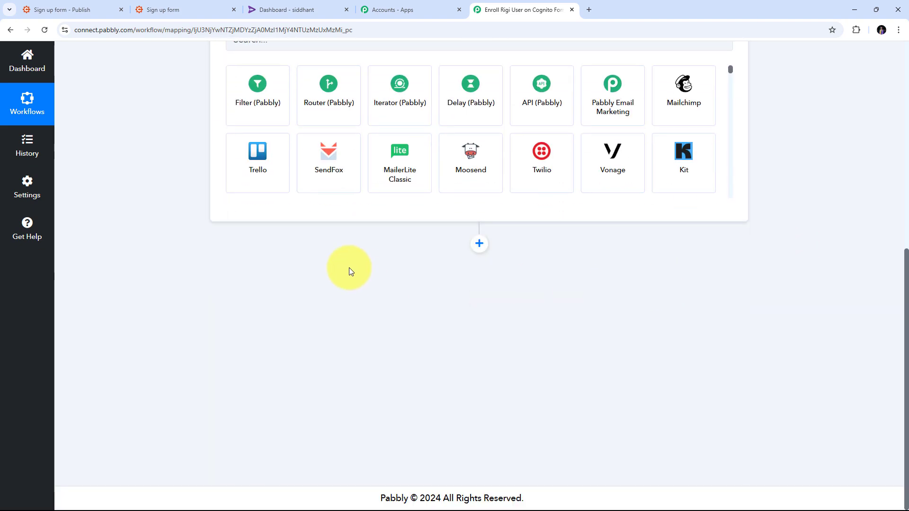
click(277, 247)
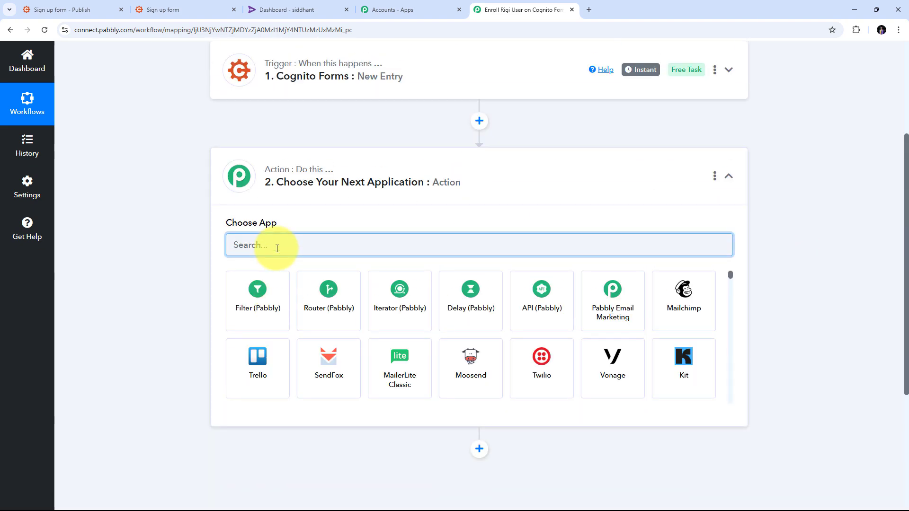
text(Ri)
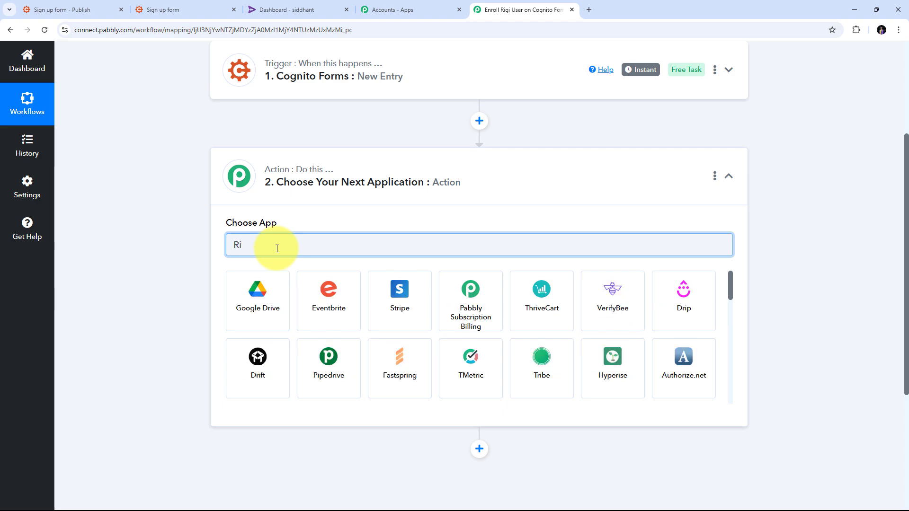
text(gi)
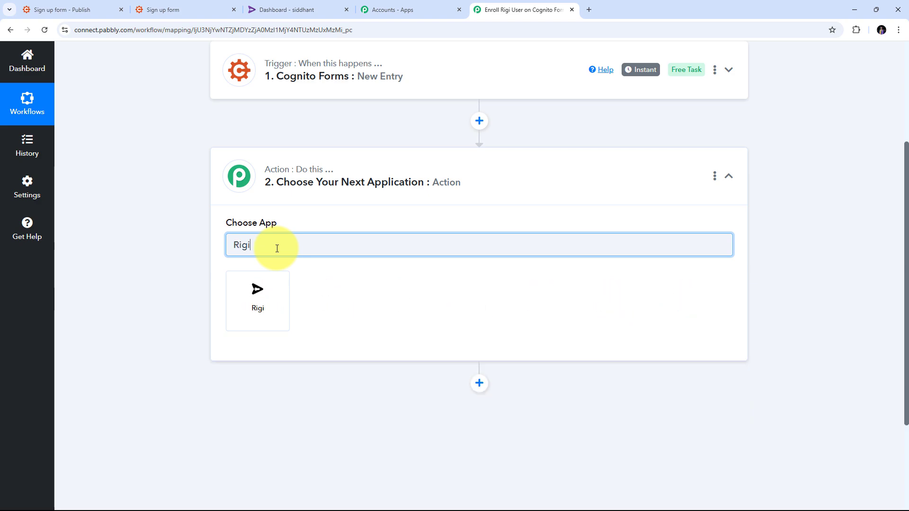
click(268, 297)
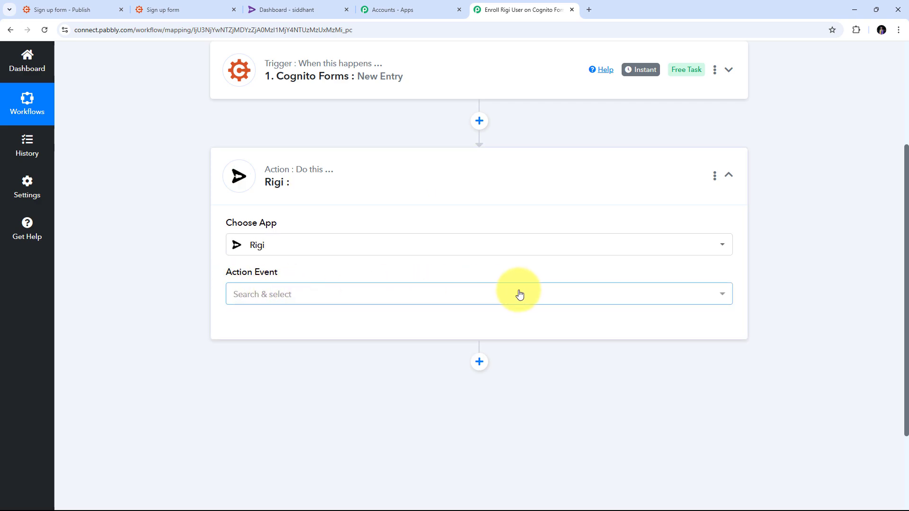
click(416, 297)
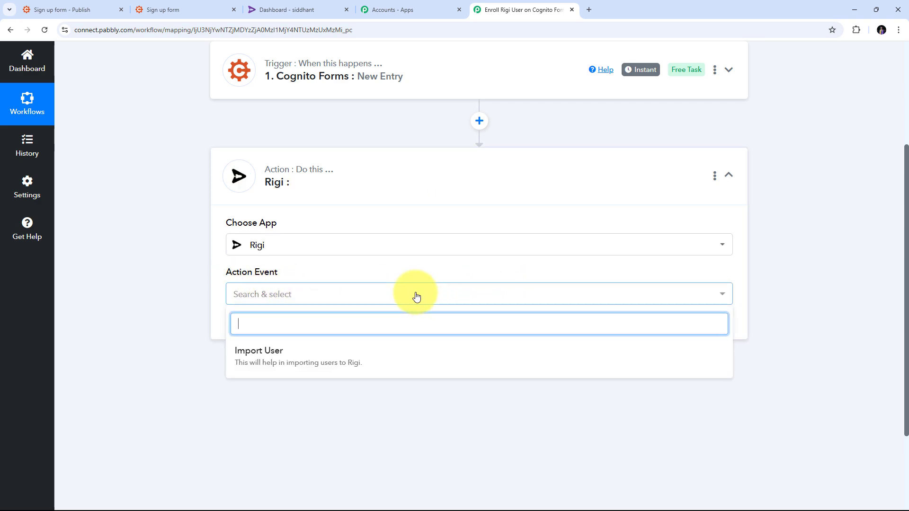
click(278, 362)
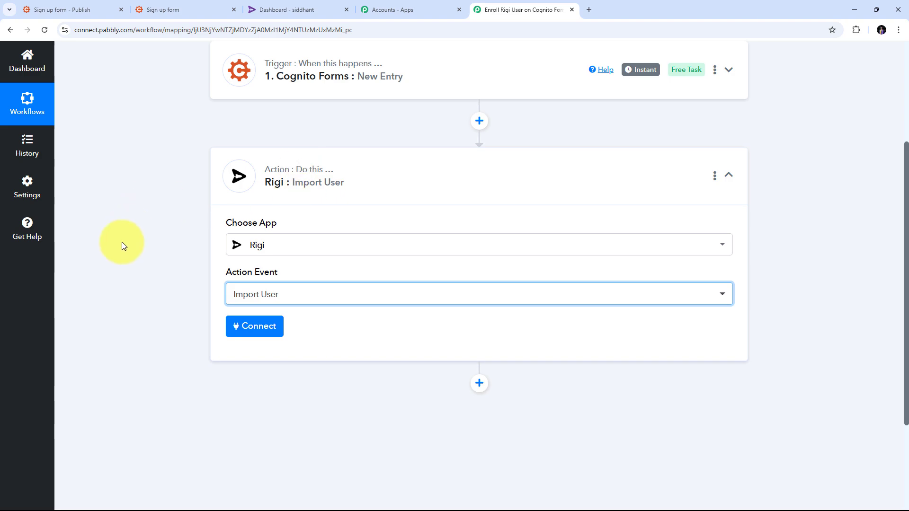
Start a new Rigi connection for the action, and switch to the Rigi dashboard to copy the key from its Pabbly integration
click(253, 328)
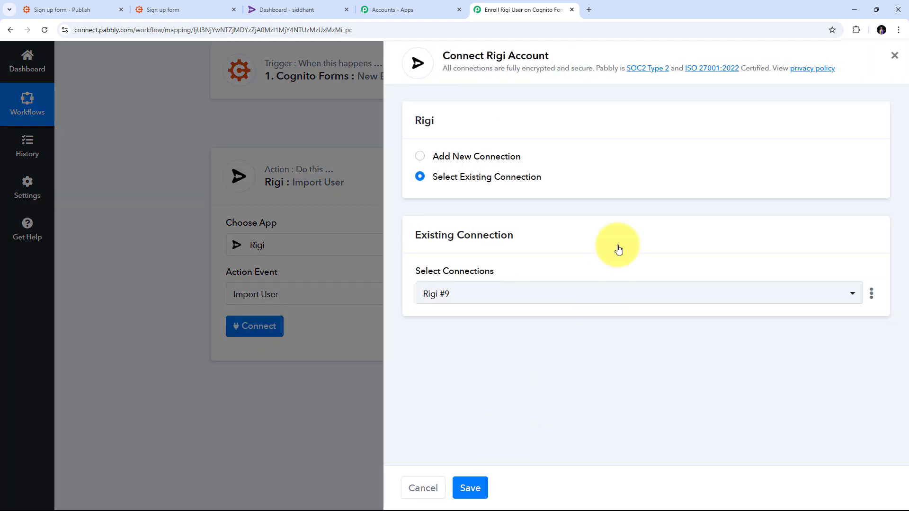
click(465, 157)
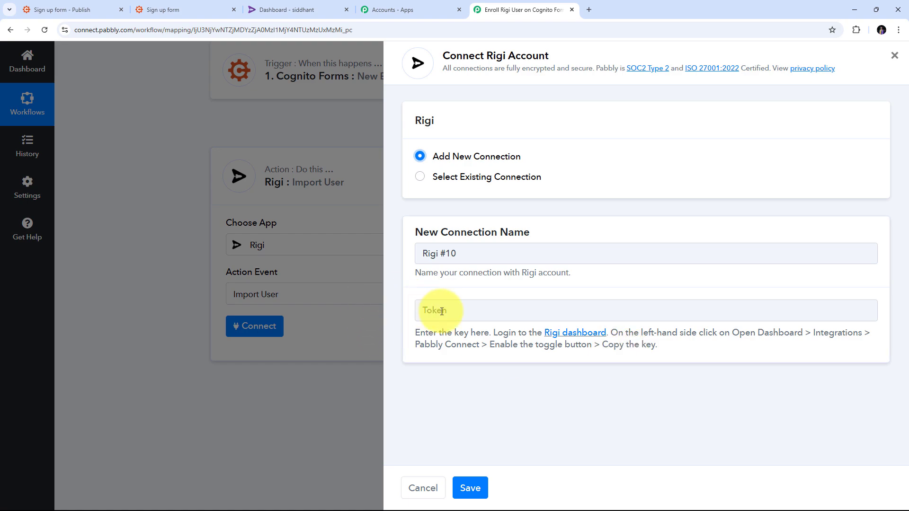
click(301, 8)
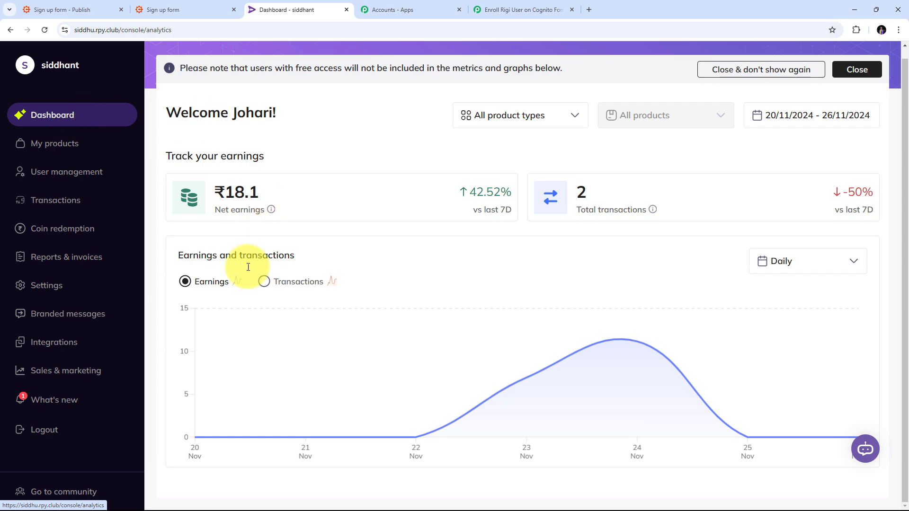
click(53, 347)
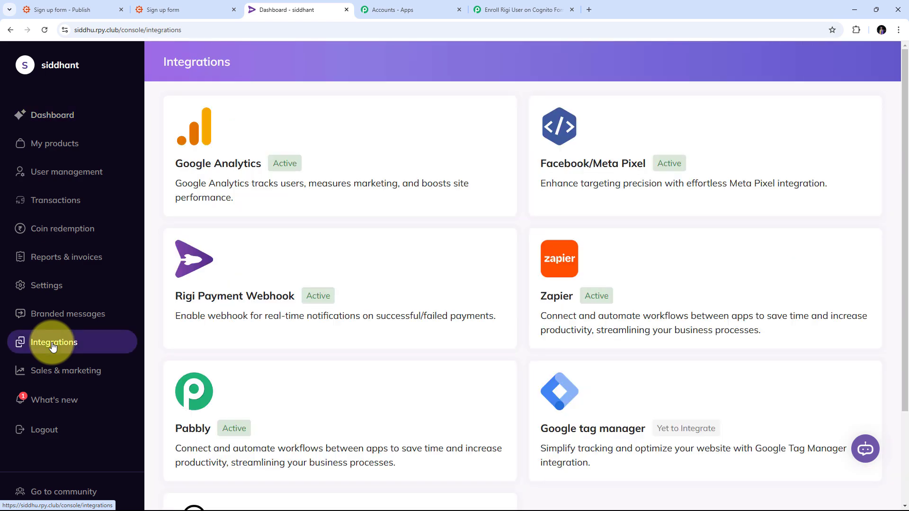
scroll(399, 265, down, 2)
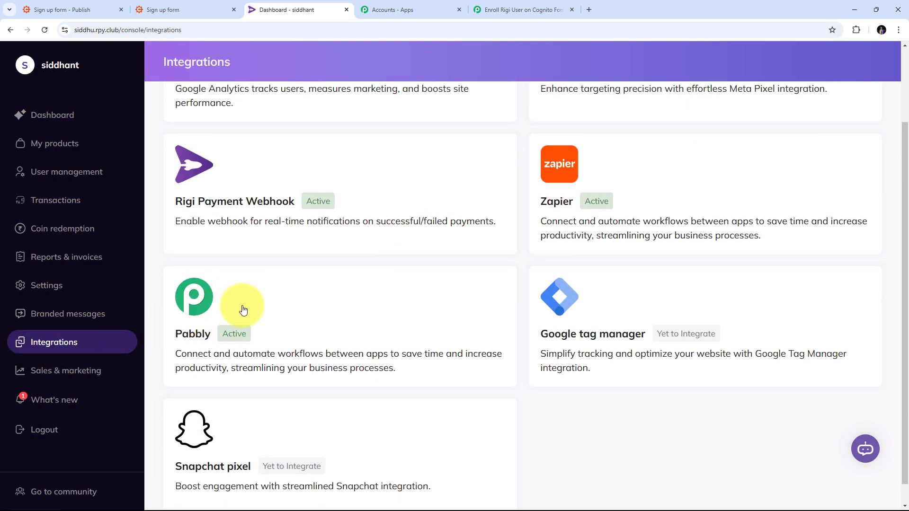
click(282, 294)
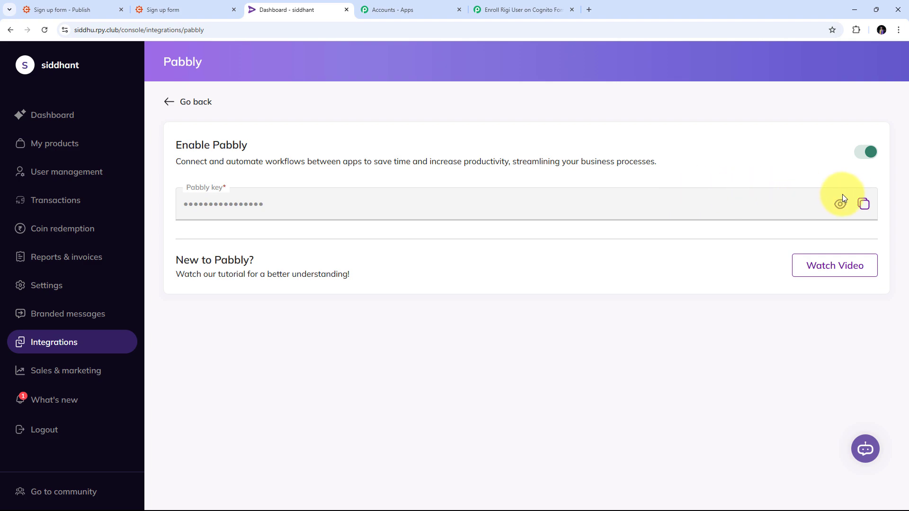
click(863, 204)
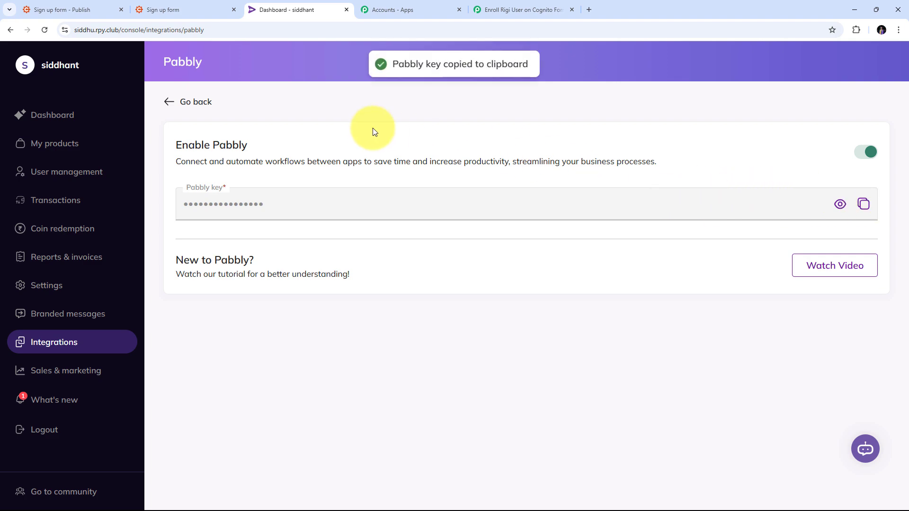
Return to Pabbly Connect, paste the copied Pabbly key as the new Rigi connection's token and save the connection
click(509, 9)
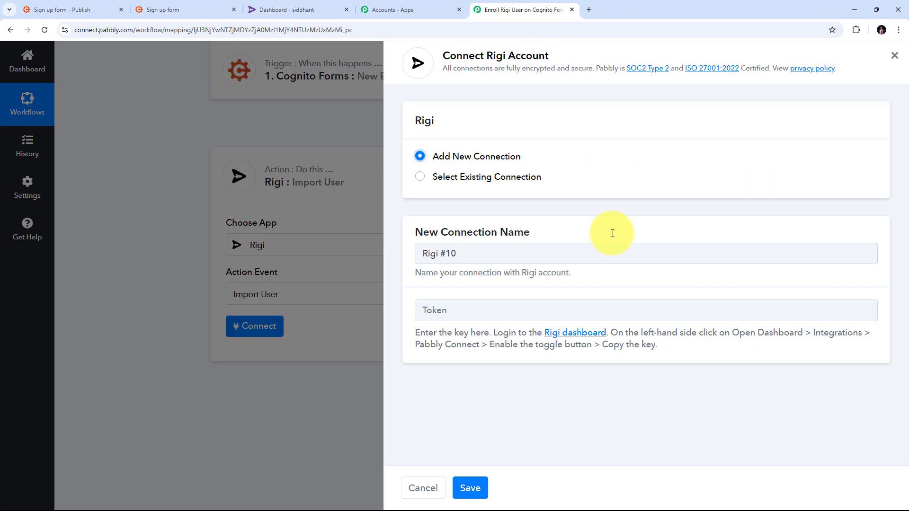
right_click(448, 309)
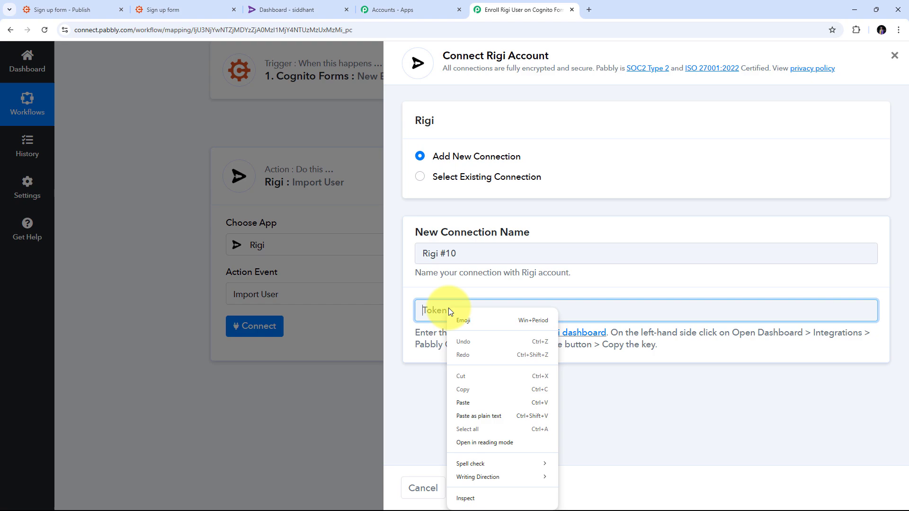
click(472, 403)
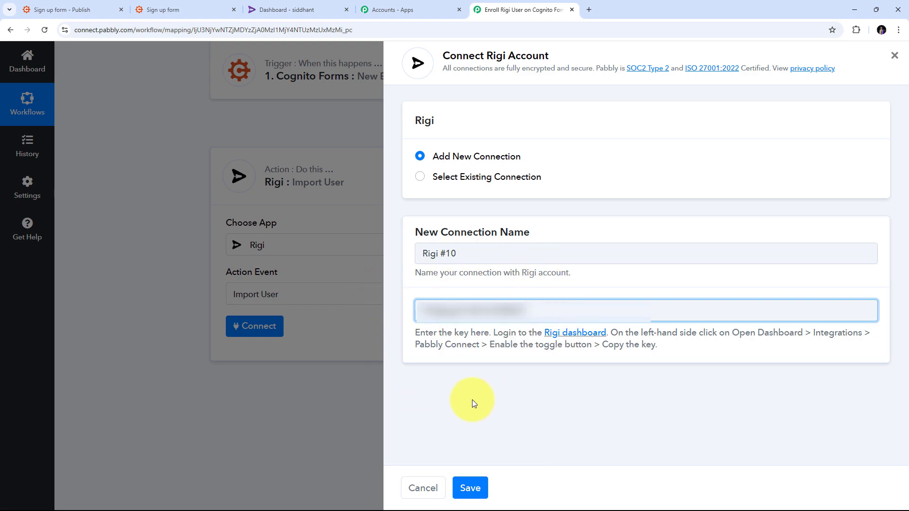
click(473, 488)
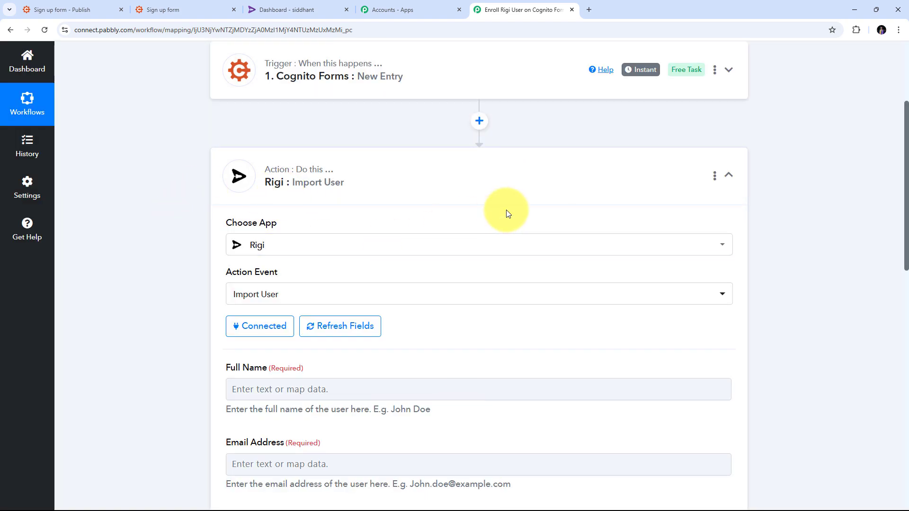
Examine the Import User action's fields for user details, product hash, validity and email sending
scroll(505, 209, down, 4)
scroll(507, 210, down, 6)
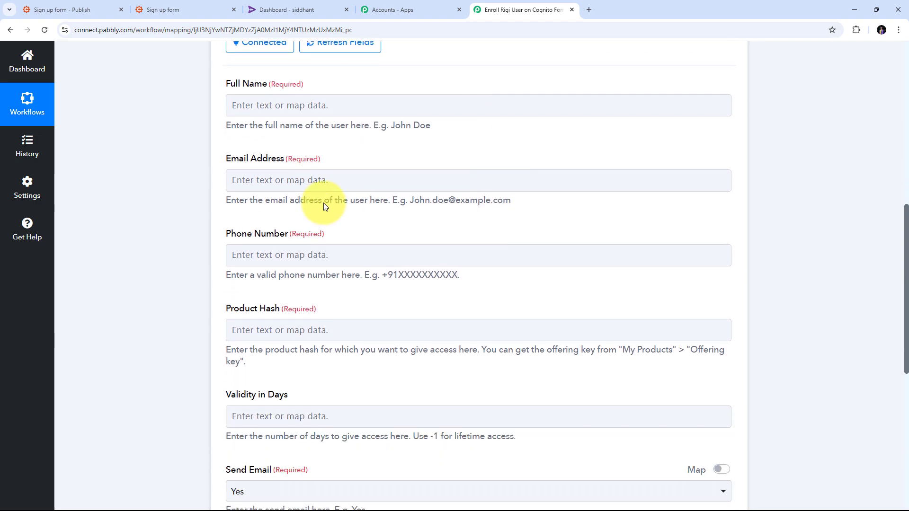
scroll(362, 182, up, 7)
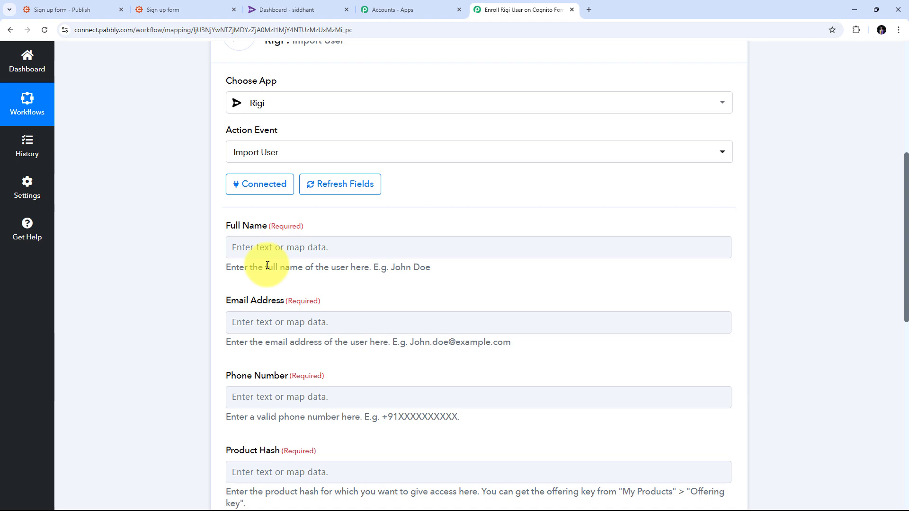
scroll(361, 222, down, 5)
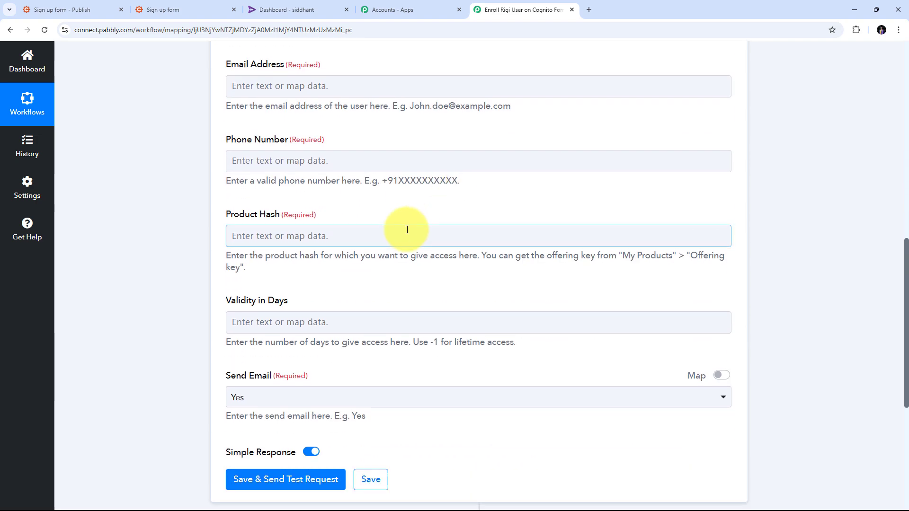
scroll(406, 230, up, 4)
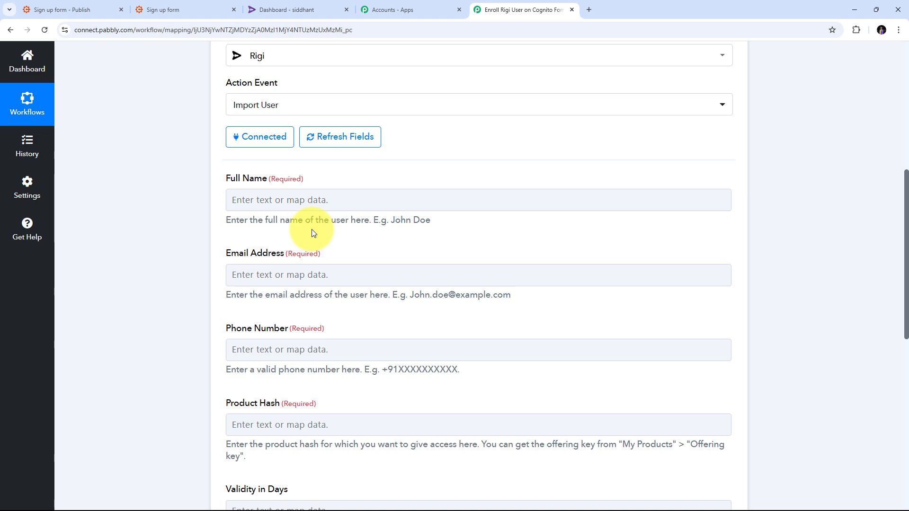
scroll(334, 256, up, 1)
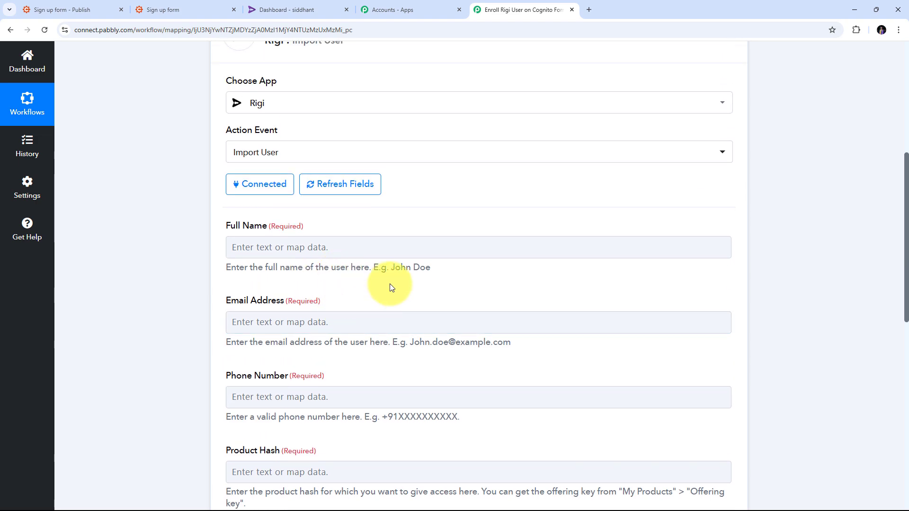
scroll(385, 284, down, 1)
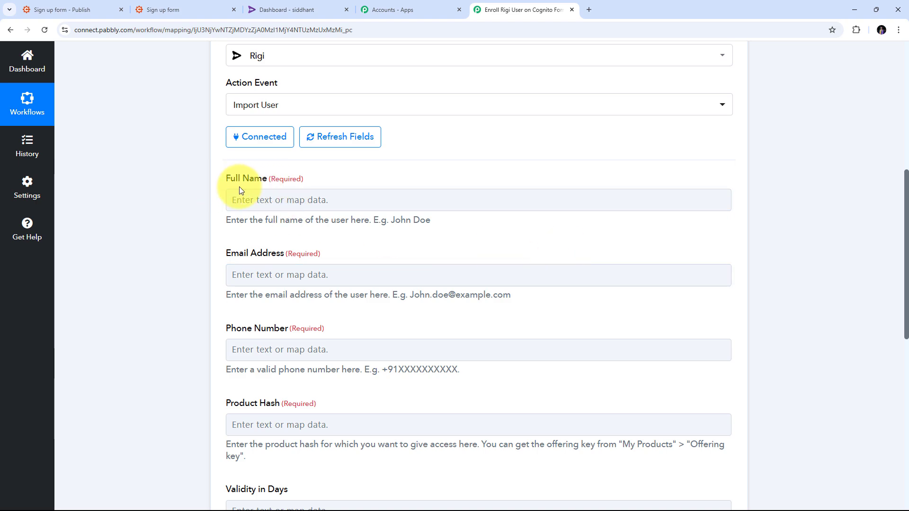
Map the Import User action's Full Name to the Name FirstAndLast value from the Cognito Forms entry
click(242, 199)
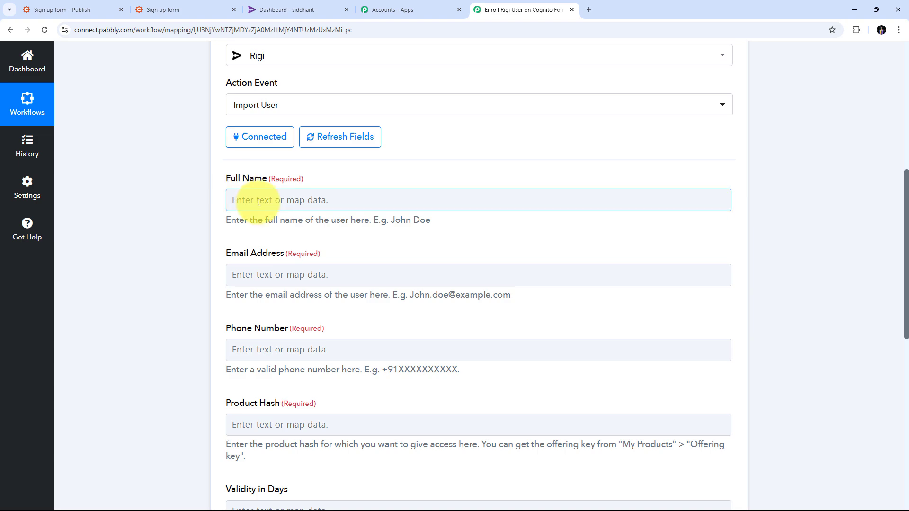
click(261, 200)
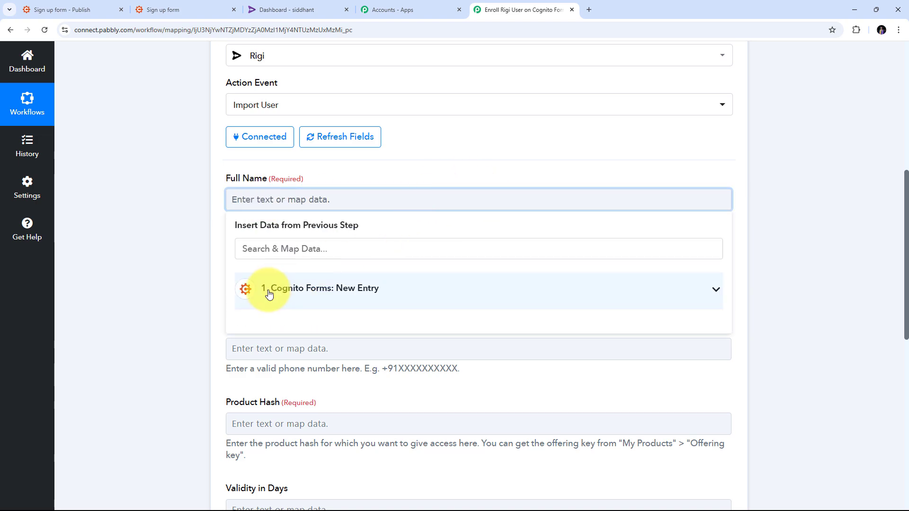
click(372, 289)
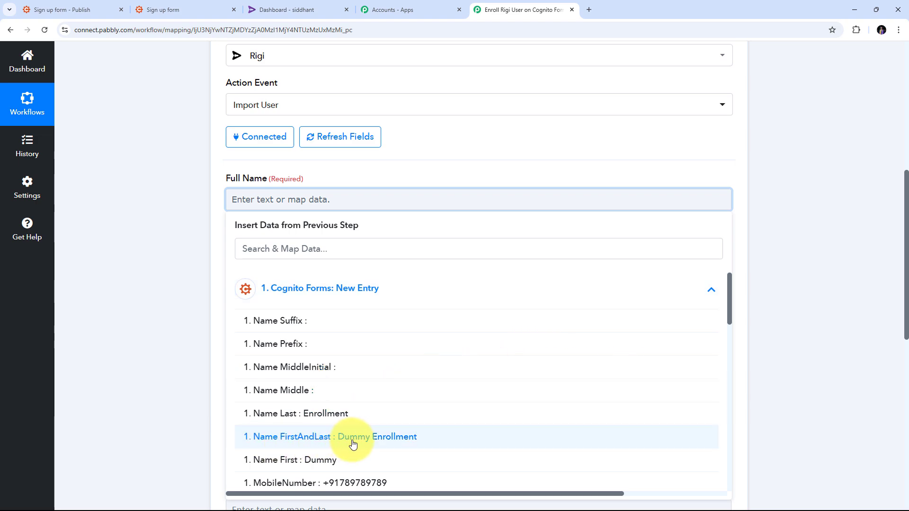
click(387, 444)
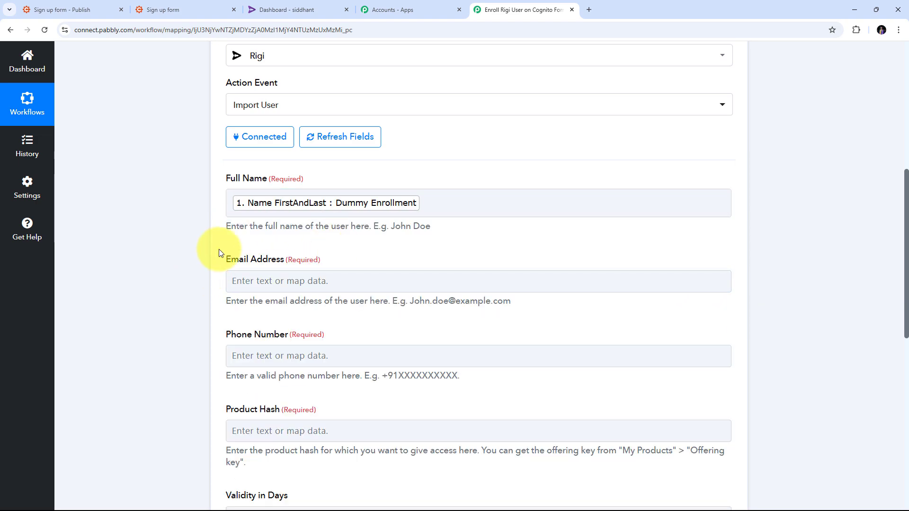
Map the Import User action's Email Address to the Cognito Forms Email value and Phone Number to the MobileNumber value
click(252, 279)
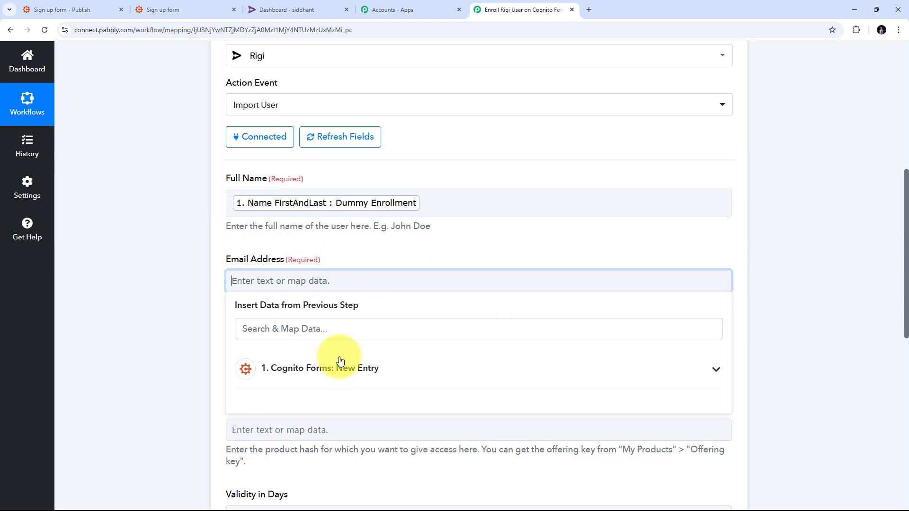
click(391, 373)
scroll(315, 487, down, 5)
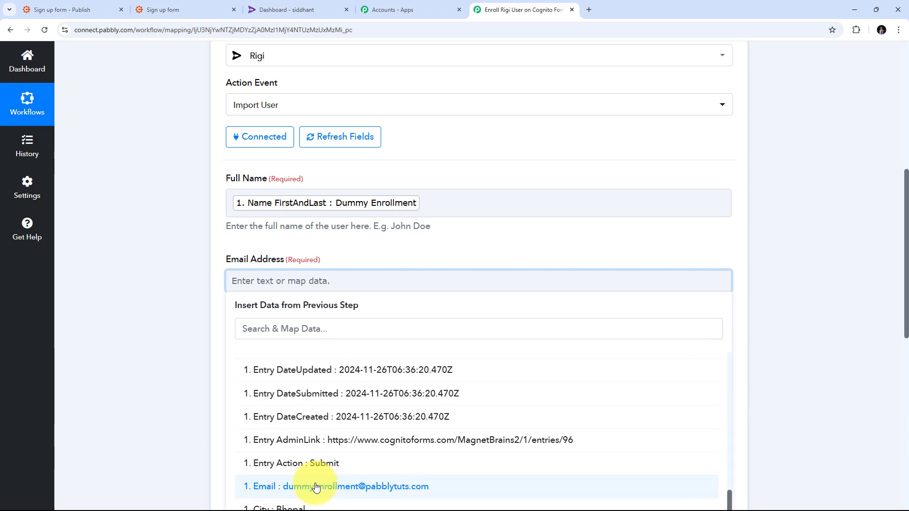
click(379, 487)
click(131, 294)
scroll(308, 236, down, 3)
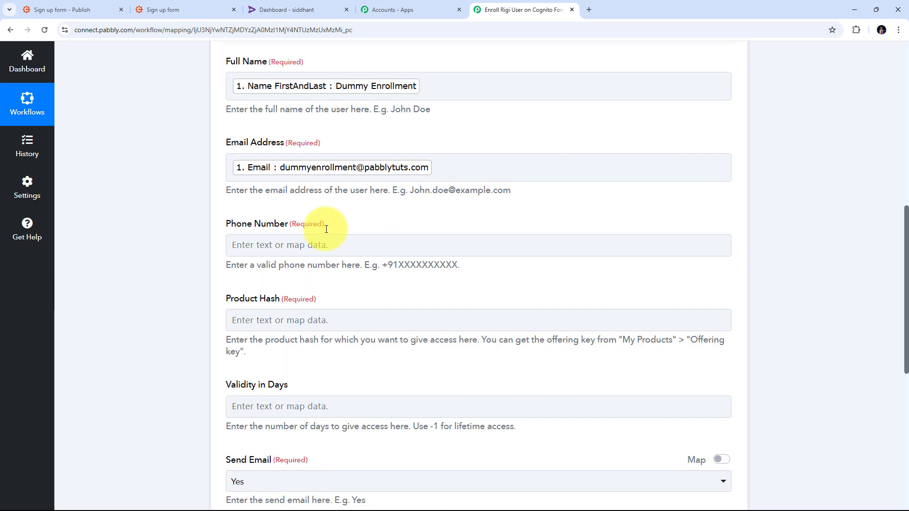
scroll(361, 272, down, 1)
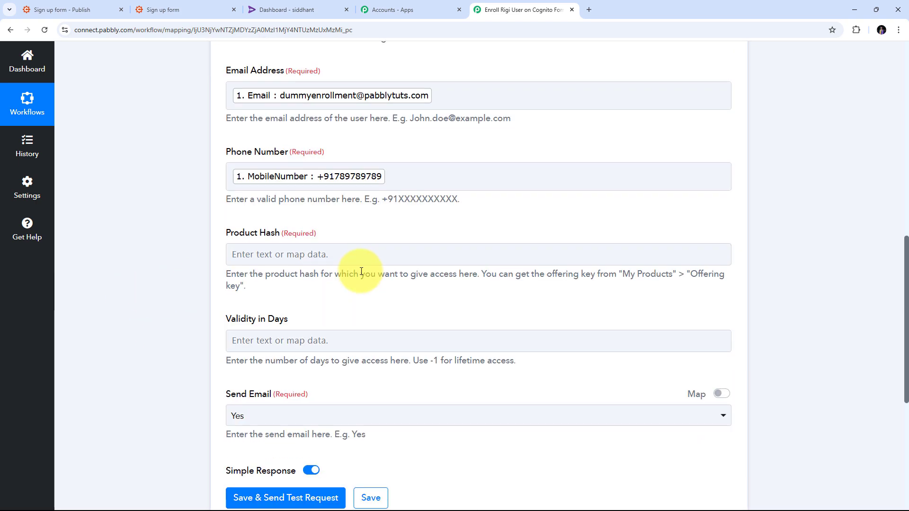
scroll(361, 272, up, 1)
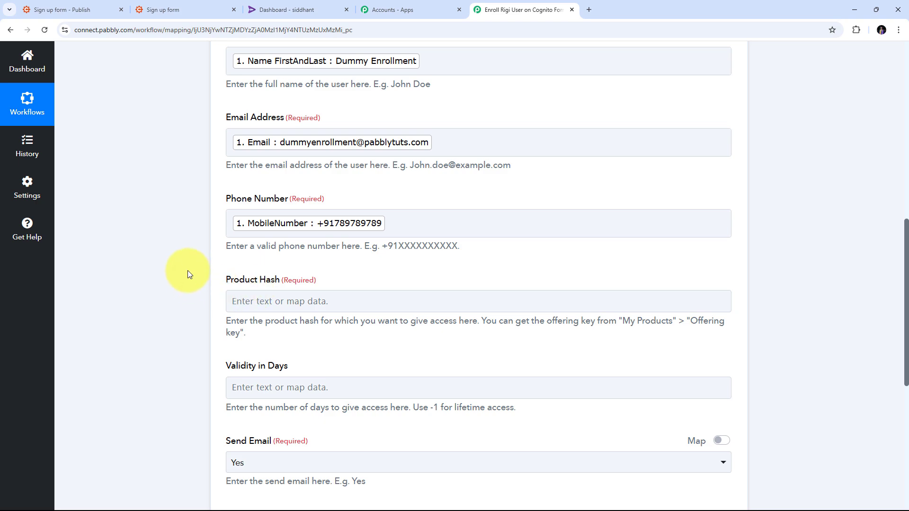
Switch to the Rigi dashboard and copy the offering key of the "abcd" course from the product list for the Product Hash field
click(244, 301)
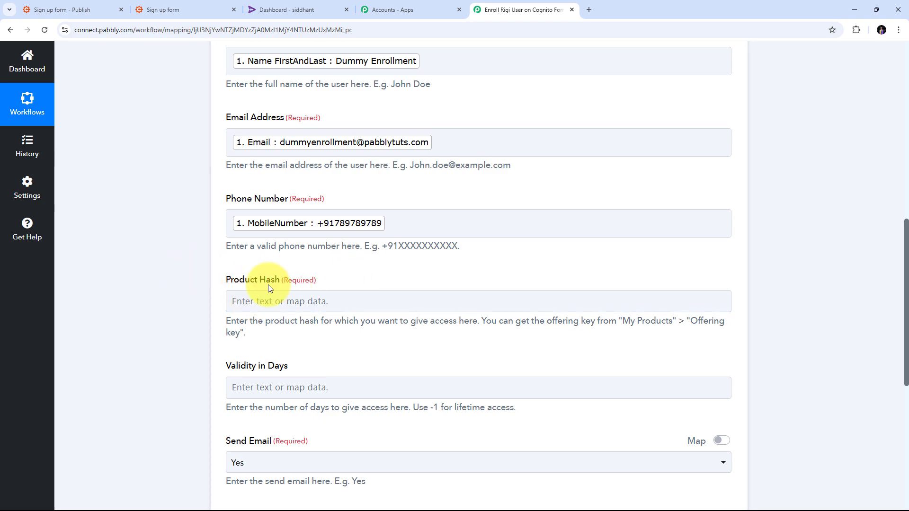
click(288, 5)
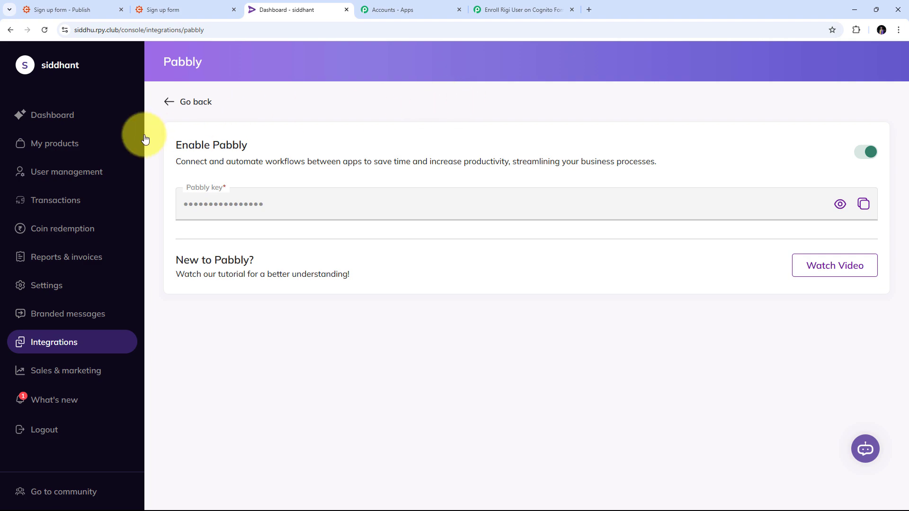
click(60, 143)
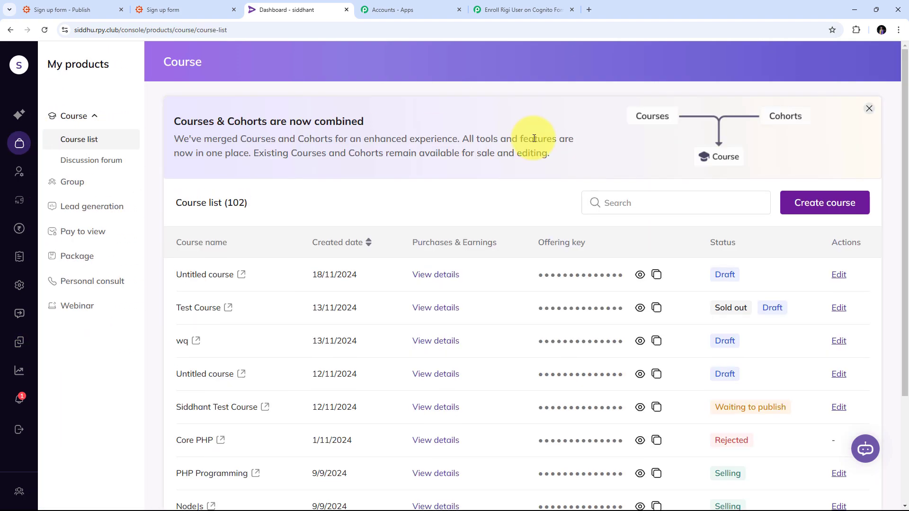
scroll(481, 196, down, 3)
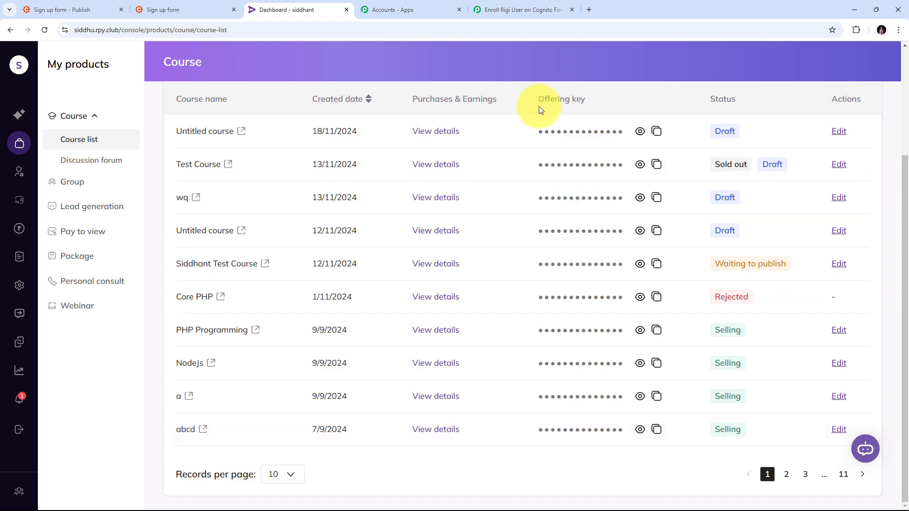
click(641, 430)
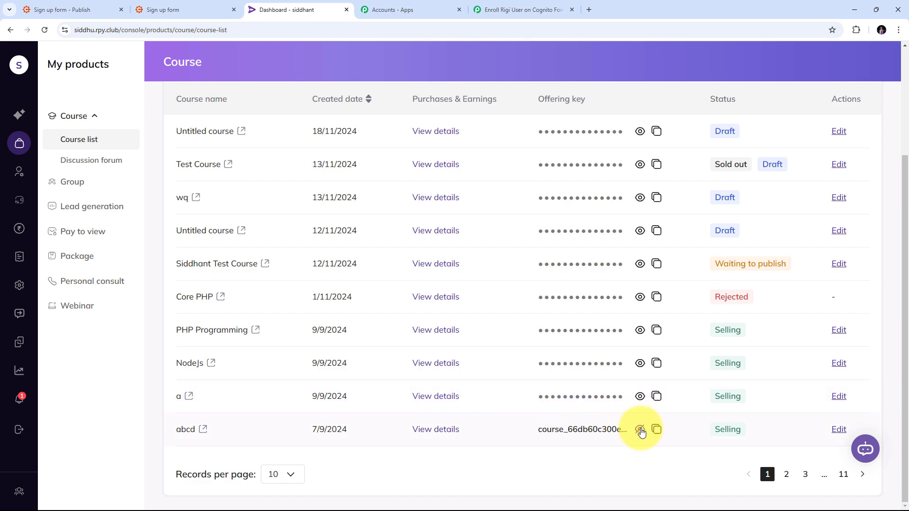
click(656, 430)
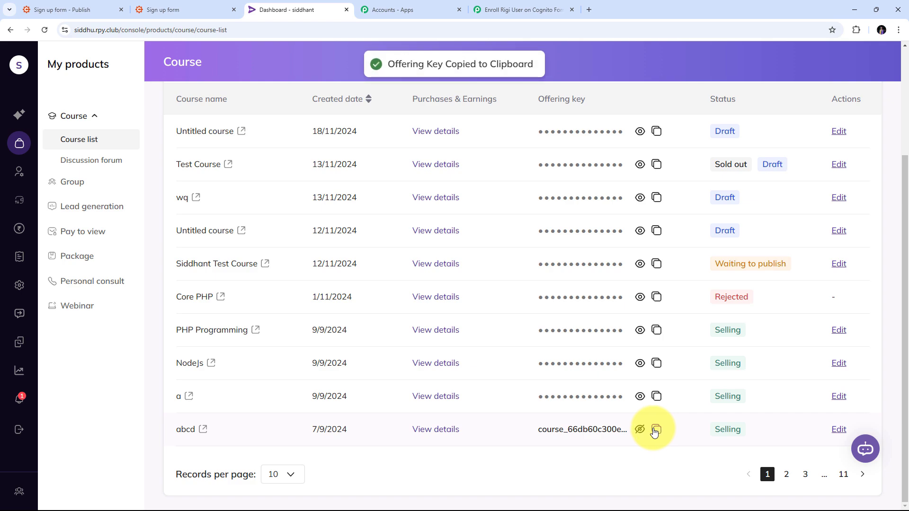
Return to Pabbly Connect and paste the copied offering key as the Import User action's Product Hash
click(523, 4)
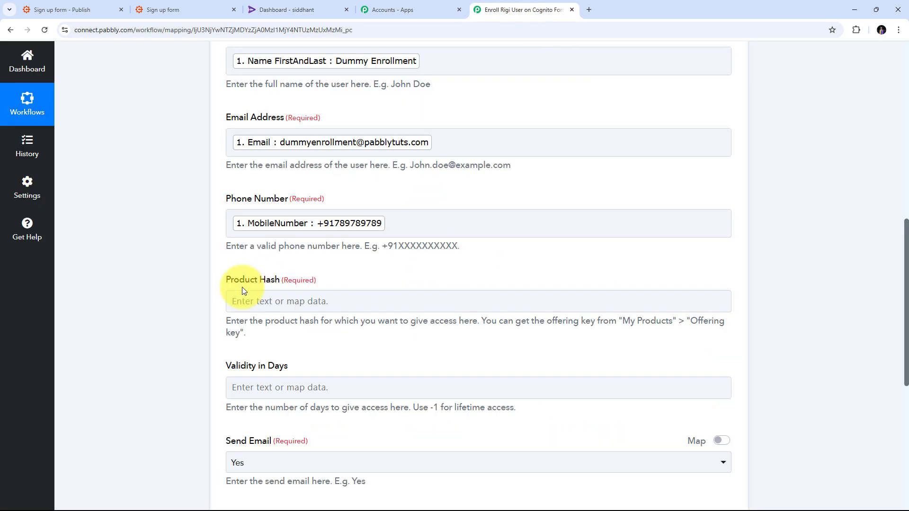
right_click(242, 301)
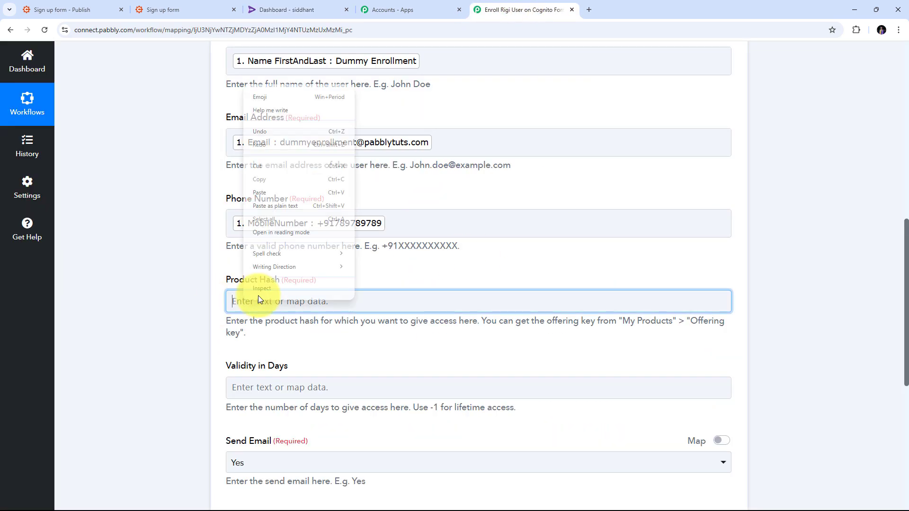
click(265, 193)
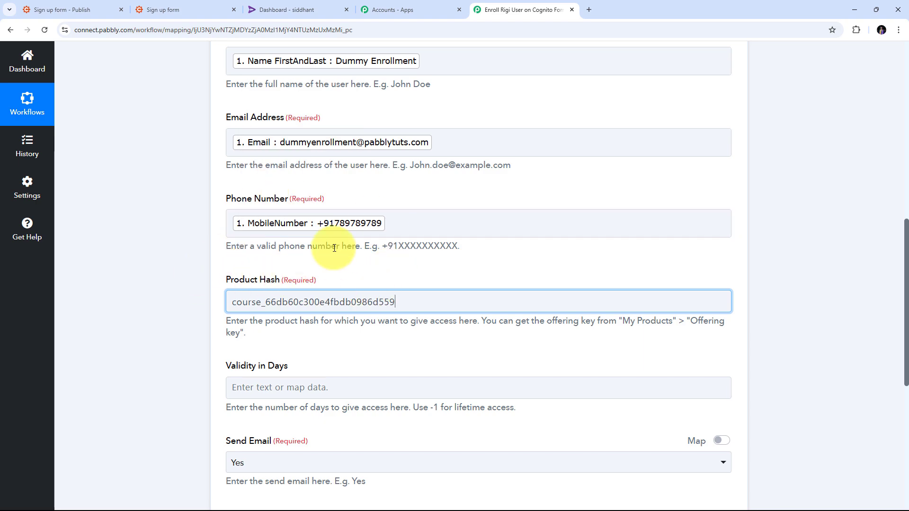
Set the Import User action's Validity in Days to -1 for lifetime access and Send Email to Yes
scroll(338, 222, down, 3)
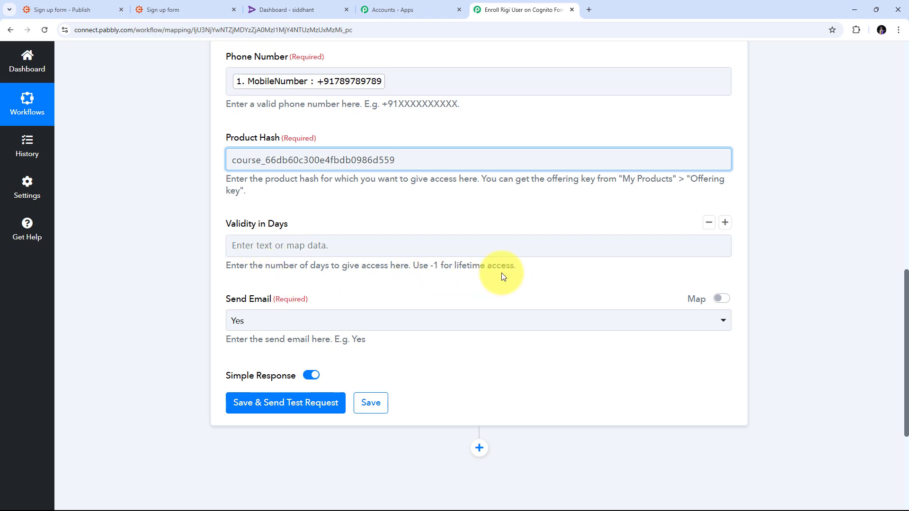
click(280, 250)
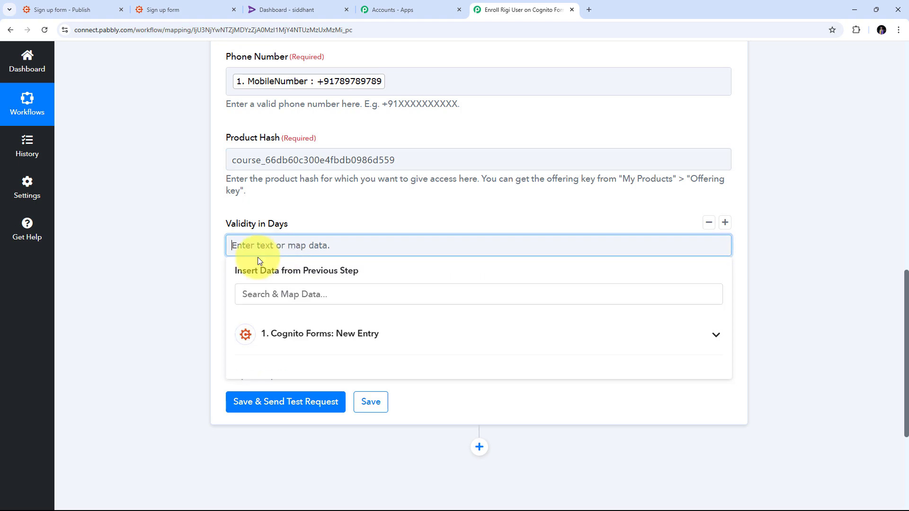
text(-1)
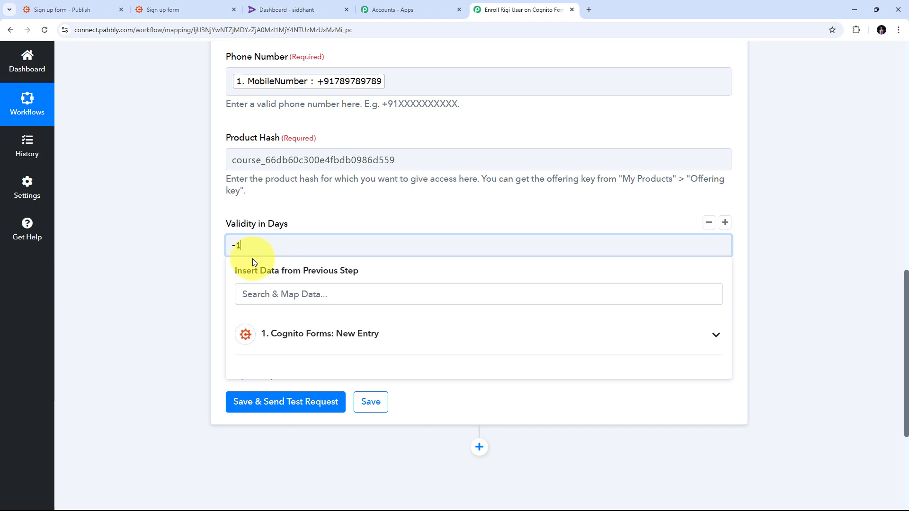
click(205, 251)
scroll(208, 251, down, 1)
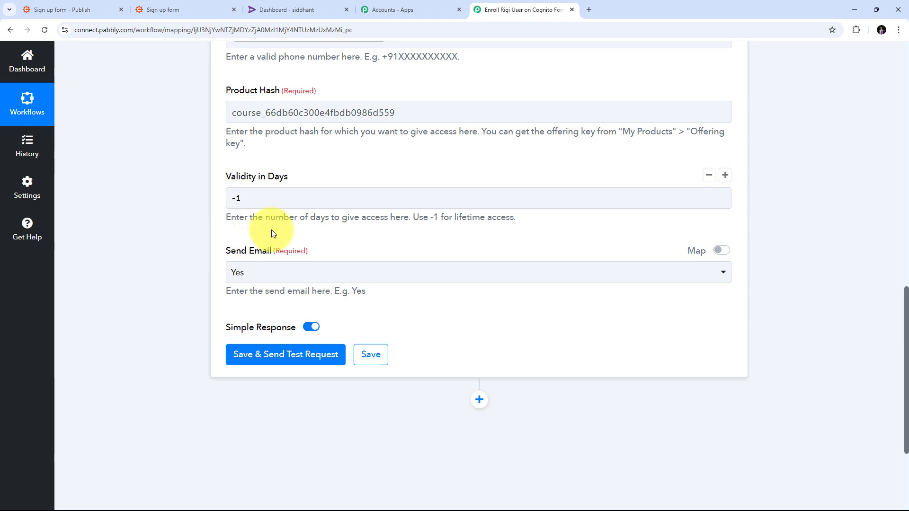
click(298, 280)
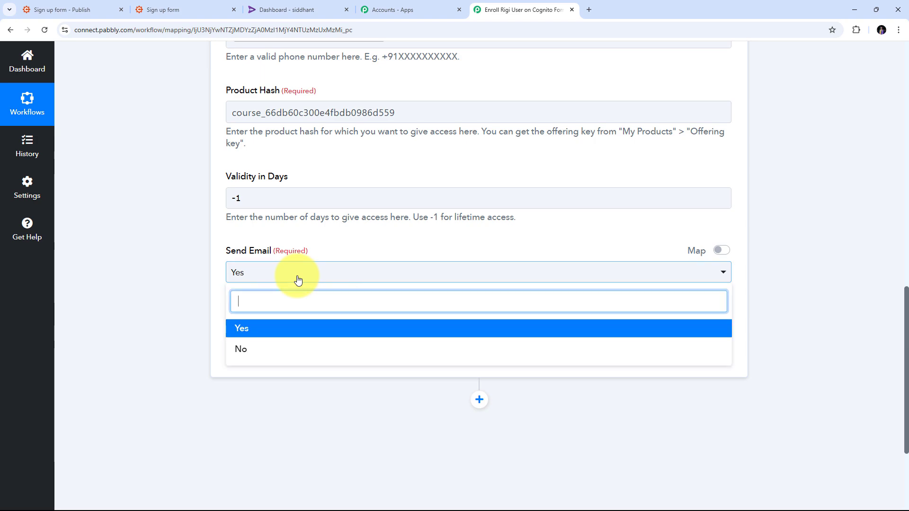
click(249, 333)
Review the mapped fields, then save the Import User action with a test request and check the response received
scroll(405, 306, up, 8)
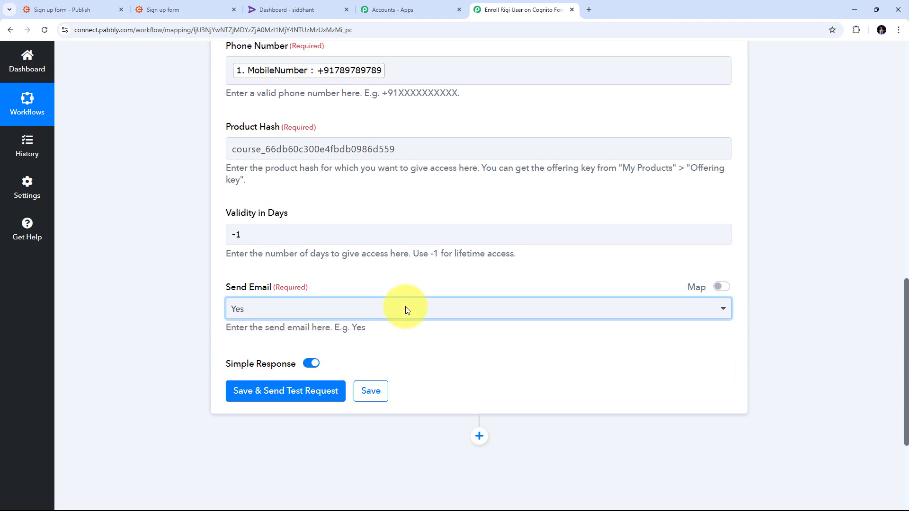
scroll(406, 306, down, 2)
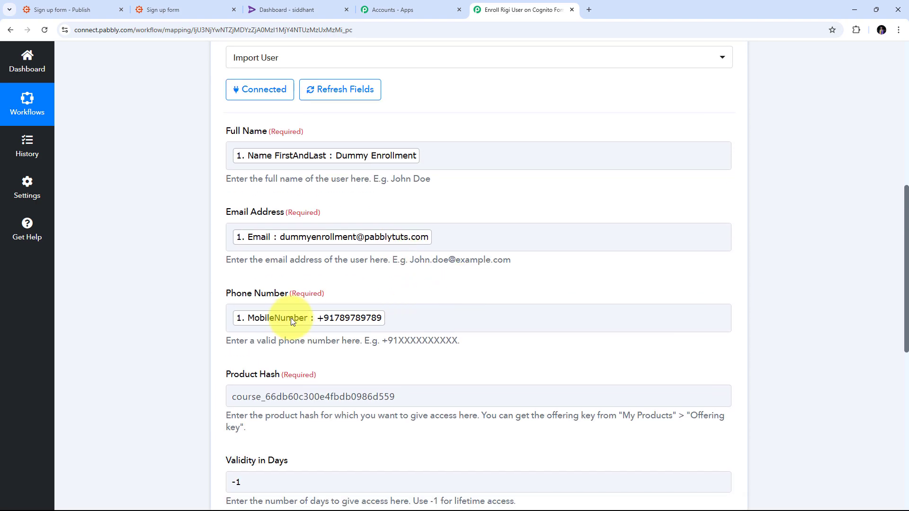
scroll(291, 317, up, 3)
scroll(405, 275, down, 3)
scroll(450, 260, down, 3)
scroll(429, 264, up, 3)
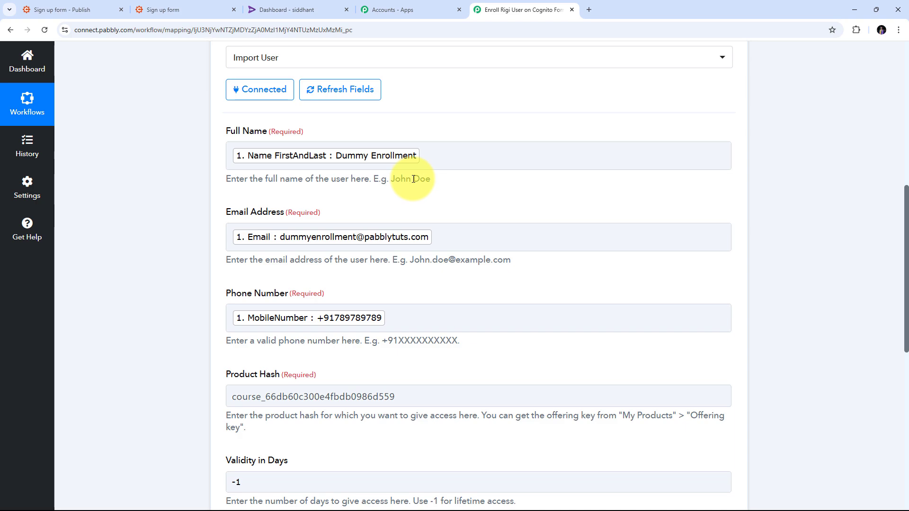
scroll(407, 179, down, 5)
scroll(413, 179, down, 4)
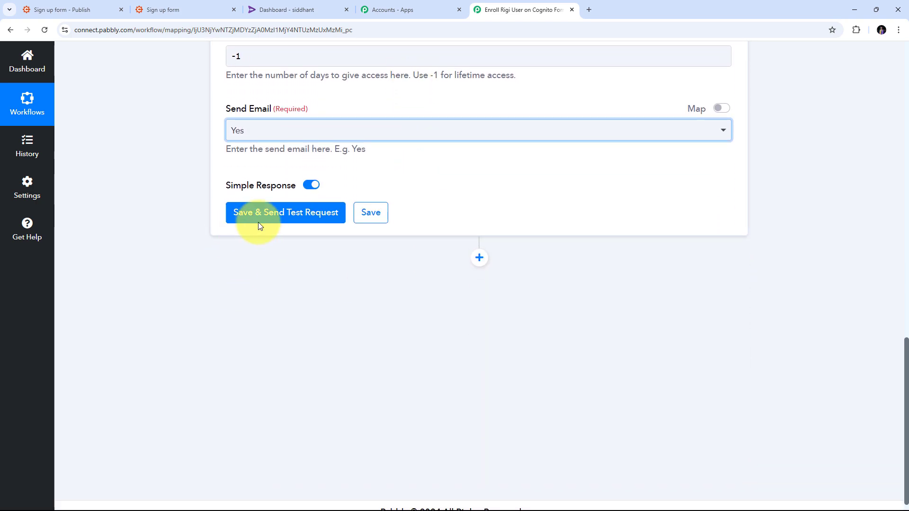
click(297, 216)
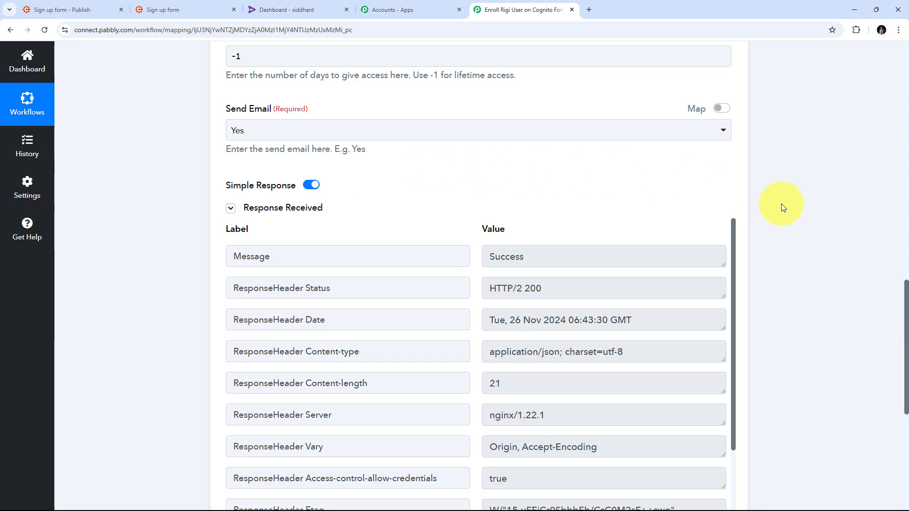
scroll(781, 203, down, 2)
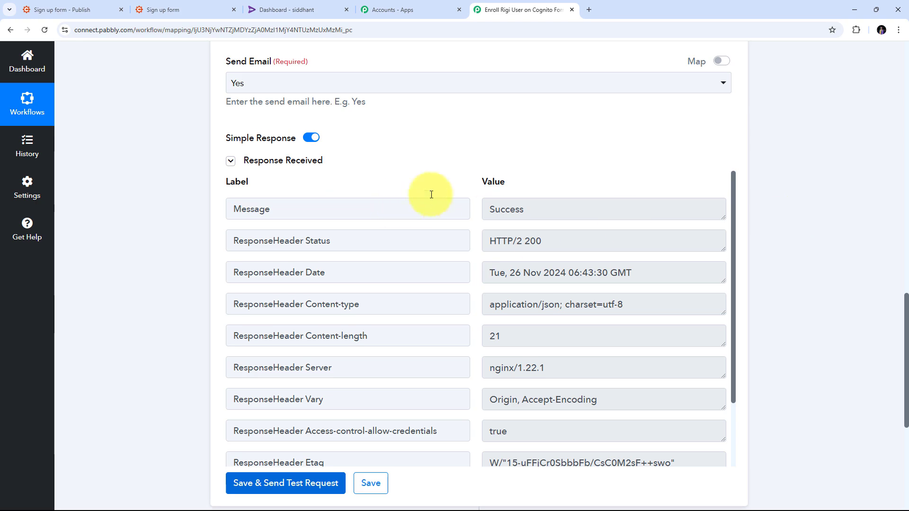
scroll(521, 237, down, 2)
scroll(530, 222, up, 2)
scroll(495, 174, up, 2)
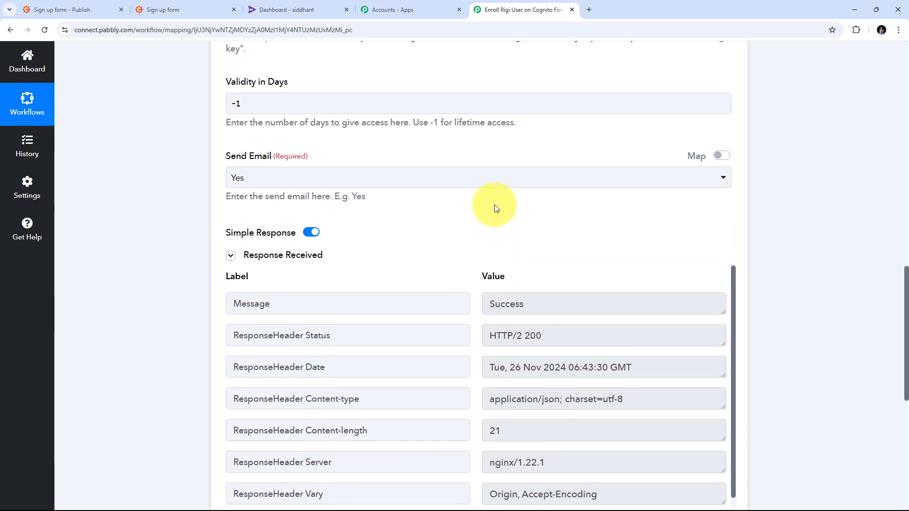
scroll(468, 231, down, 1)
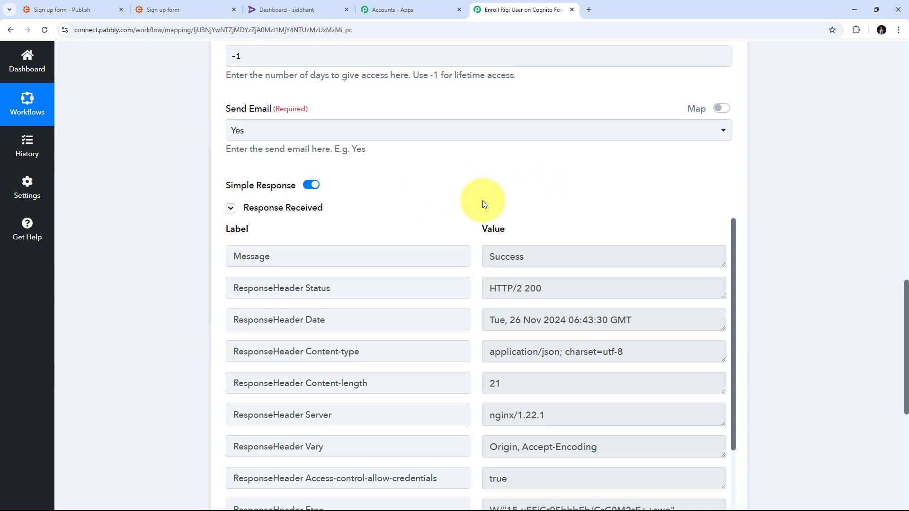
Switch to the Rigi dashboard and check the enrolled test user's name, phone number and email in the user list
click(303, 9)
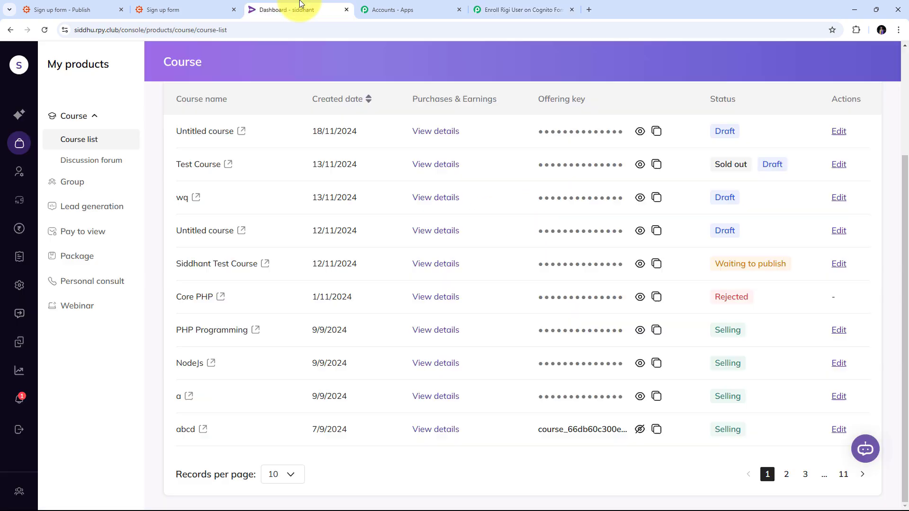
click(19, 172)
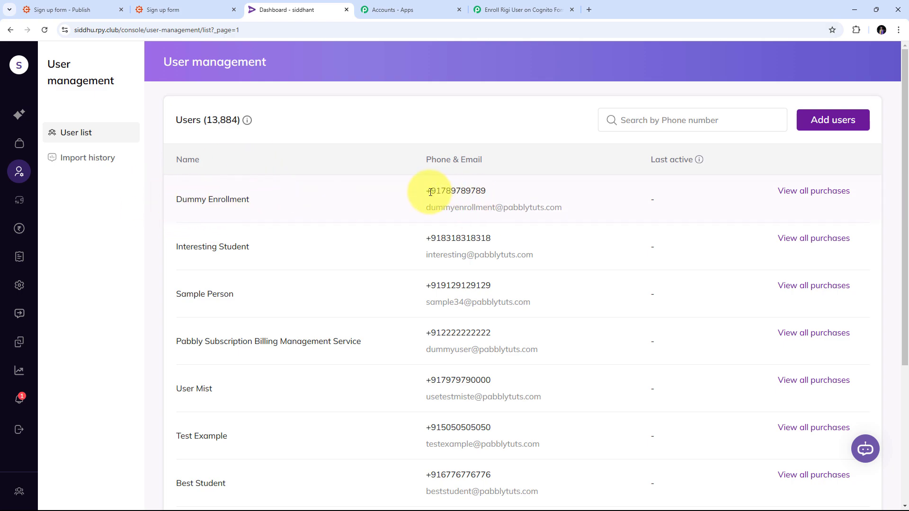
drag(428, 191, 521, 189)
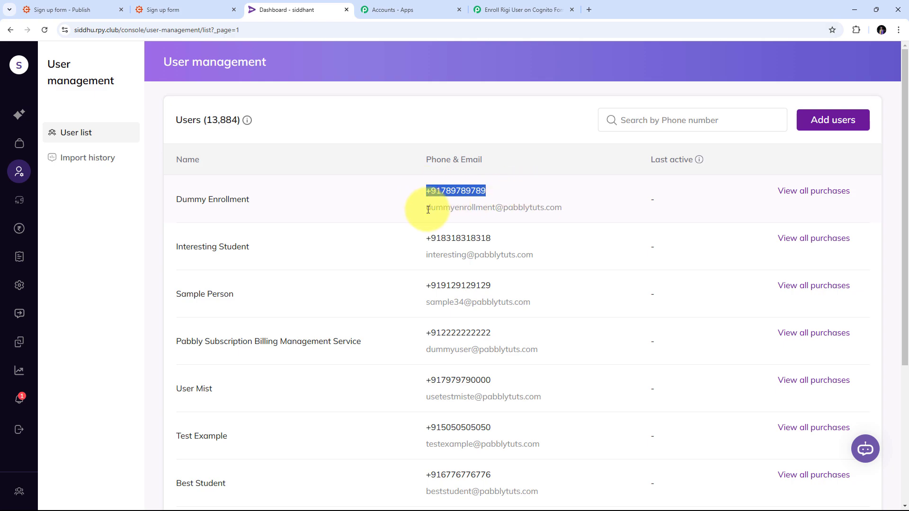
drag(427, 208, 598, 209)
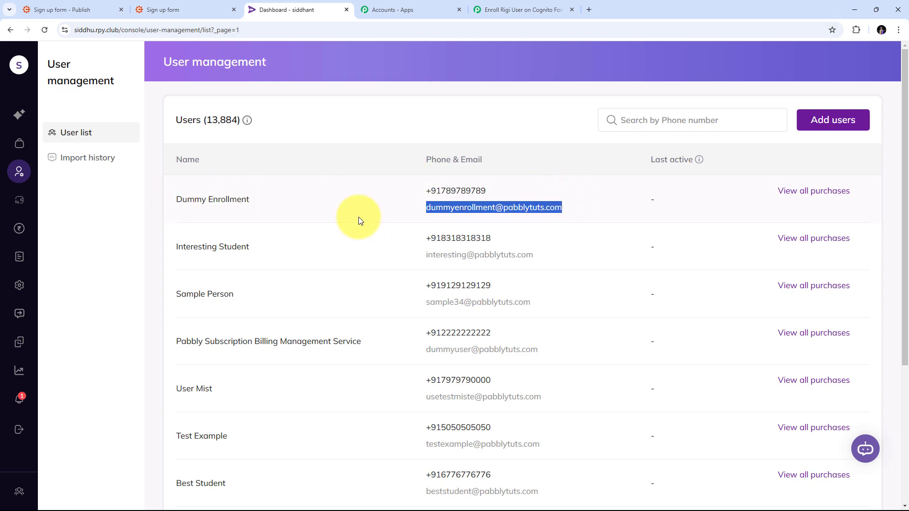
click(246, 212)
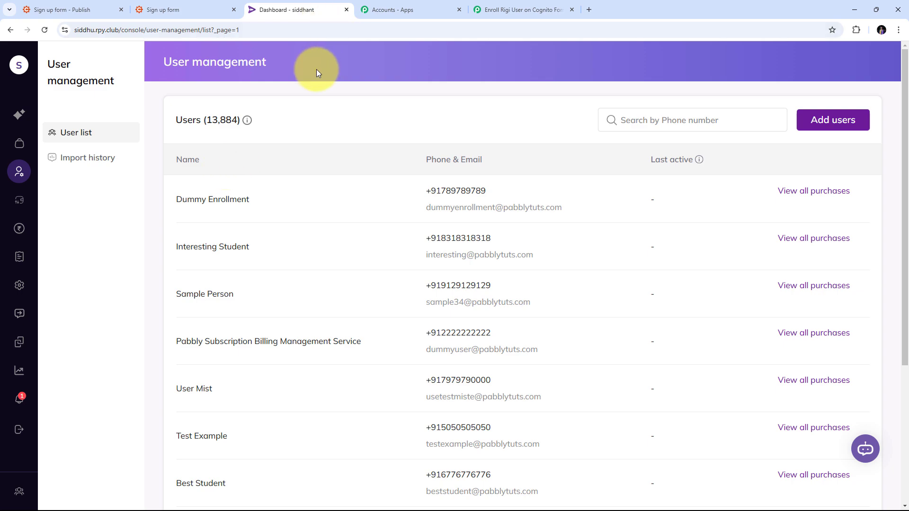
Revisit the sign-up form and Rigi user list, and return to Pabbly Connect to review the workflow's trigger and action
click(172, 9)
click(279, 9)
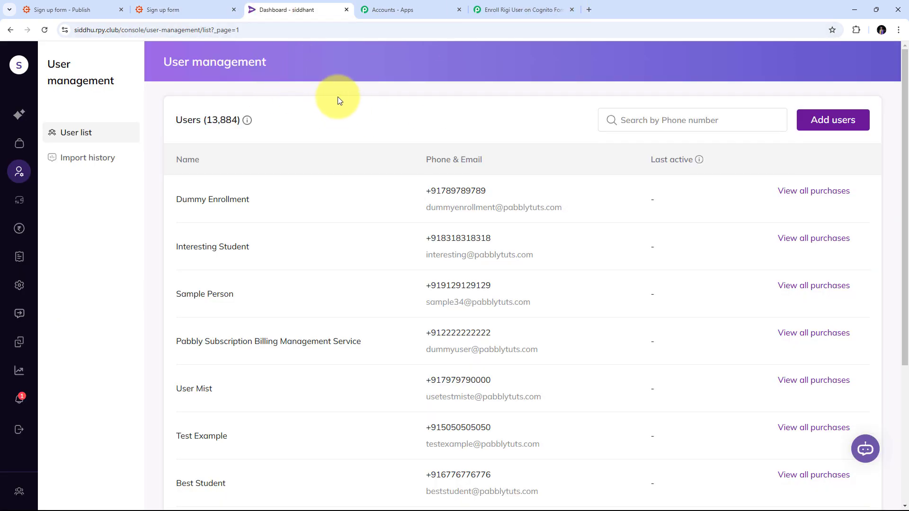
click(523, 9)
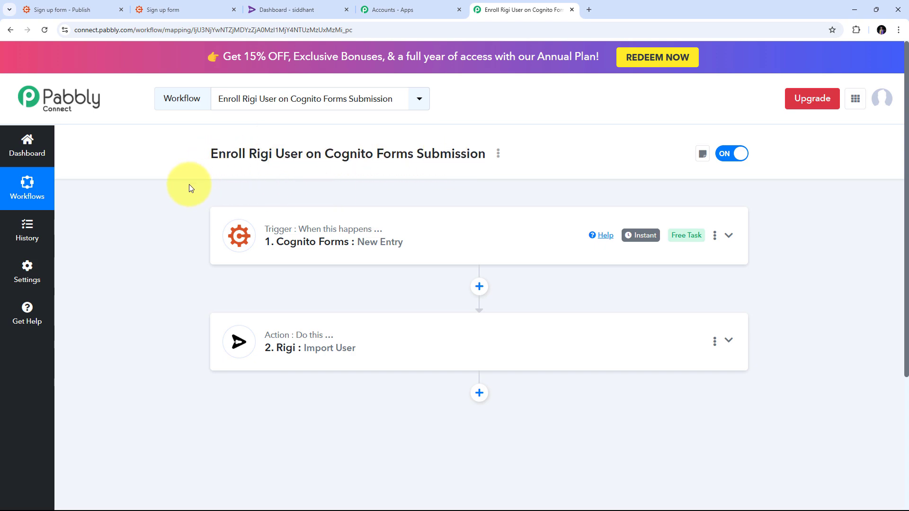
mouse_move(256, 235)
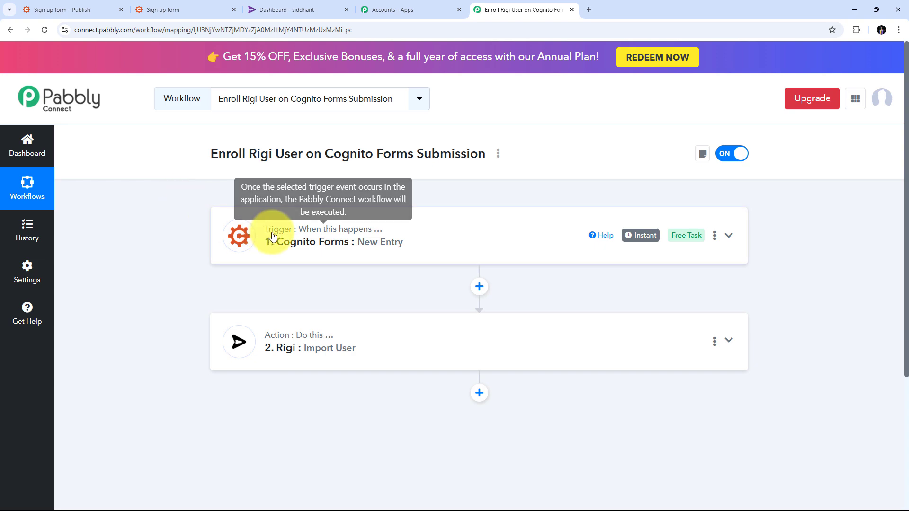